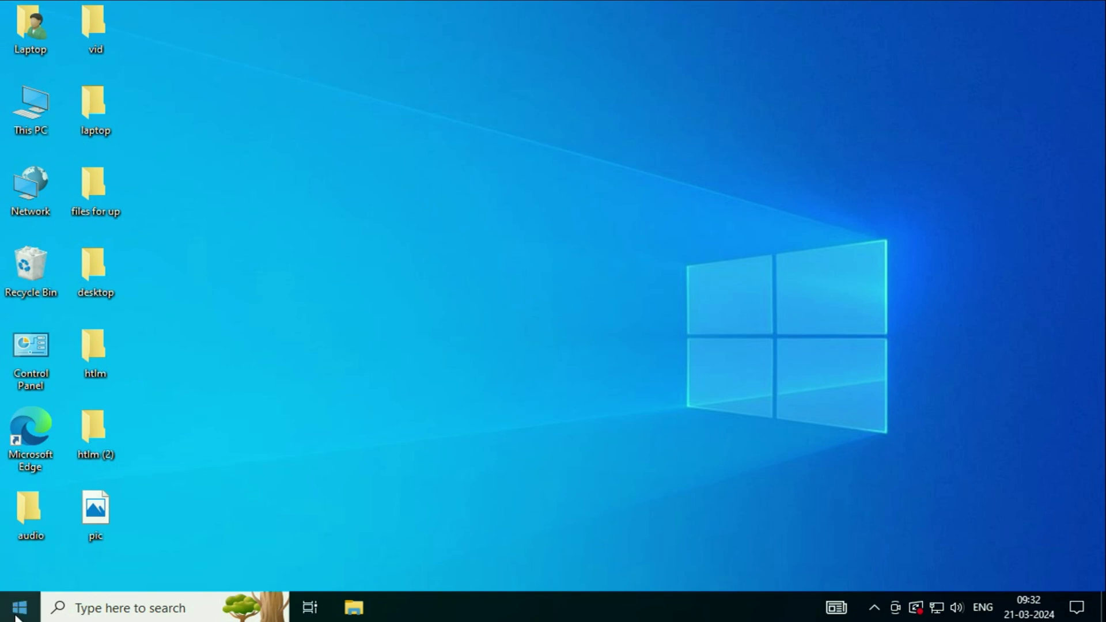
# - Open the Microphone page in the Windows privacy settings
pyautogui.moveTo(21, 531)
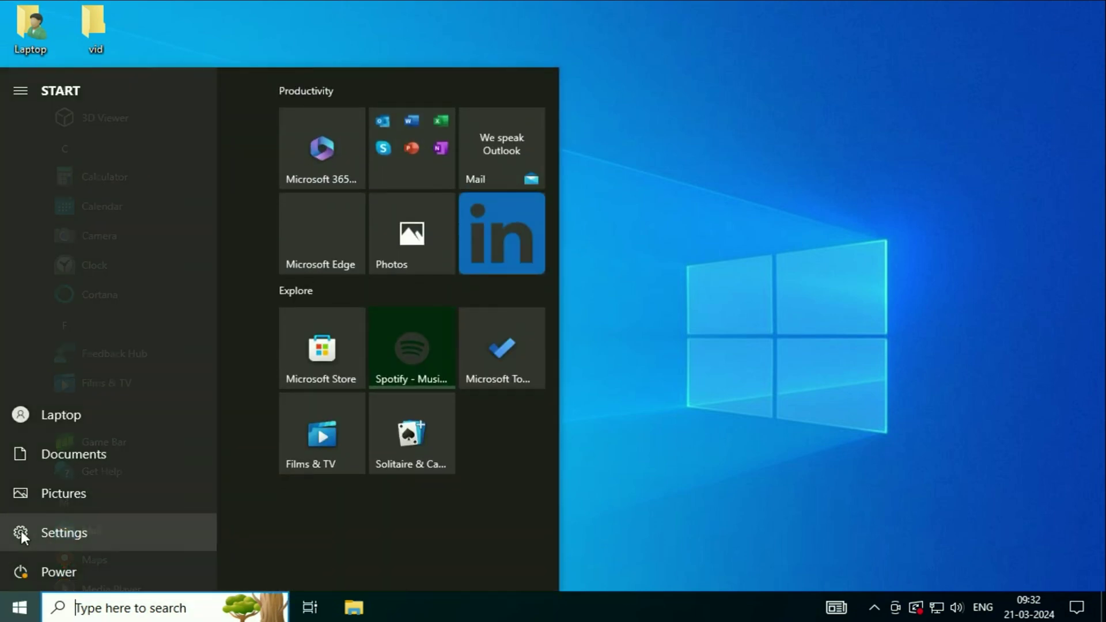
pyautogui.click(85, 532)
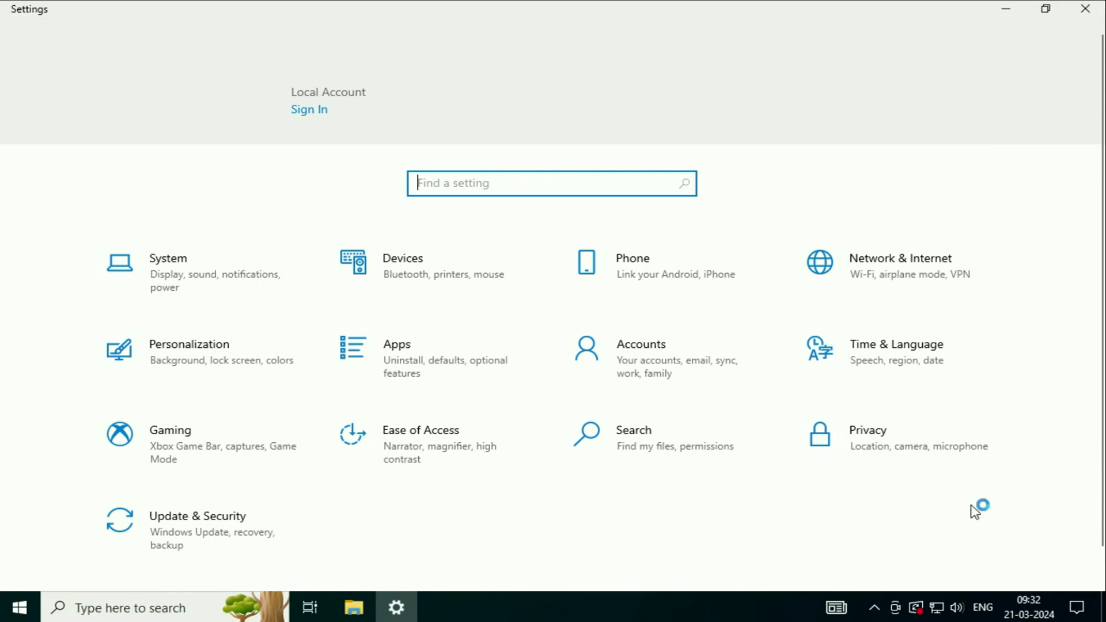
pyautogui.click(895, 452)
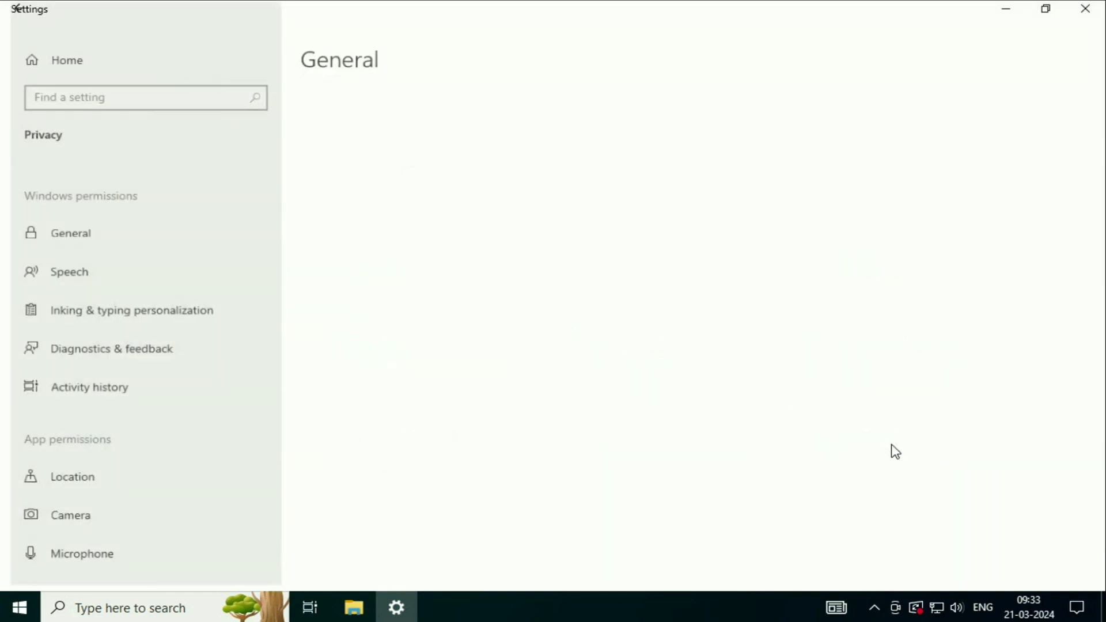
pyautogui.scroll(-5, 101, 320)
pyautogui.click(85, 311)
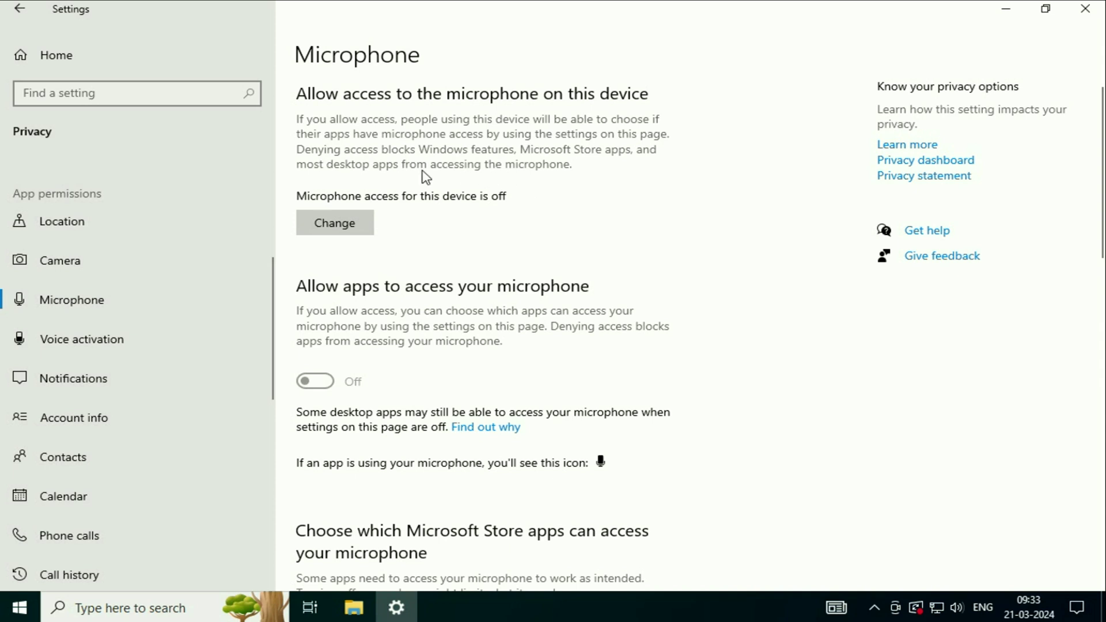
# - Turn on microphone access for this device and allow apps to access the microphone
pyautogui.click(372, 226)
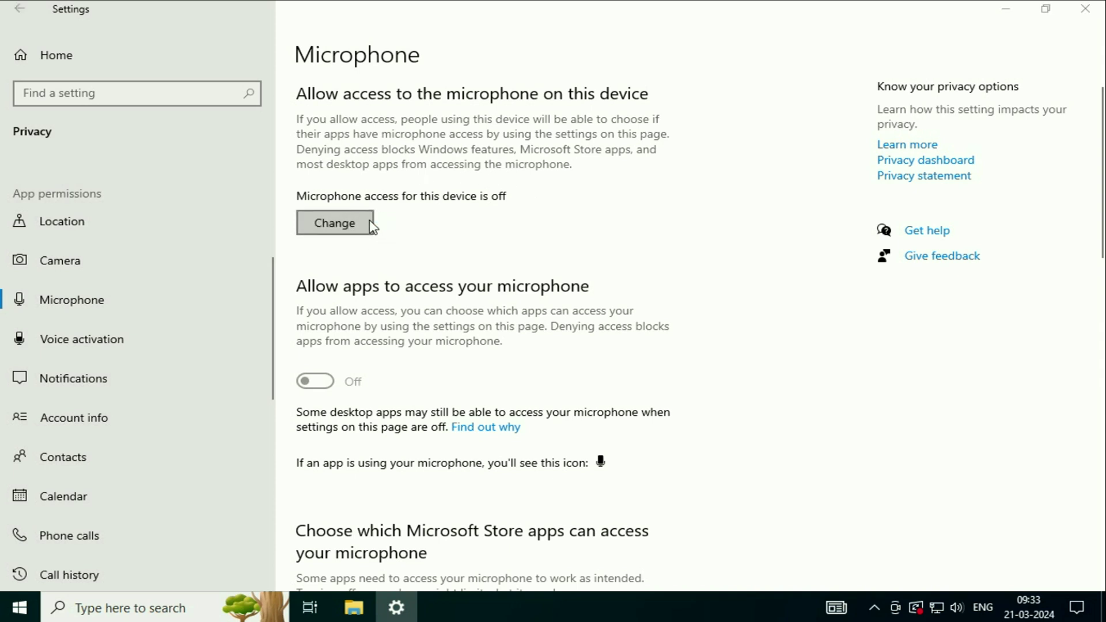
pyautogui.click(371, 226)
pyautogui.click(267, 172)
pyautogui.click(525, 245)
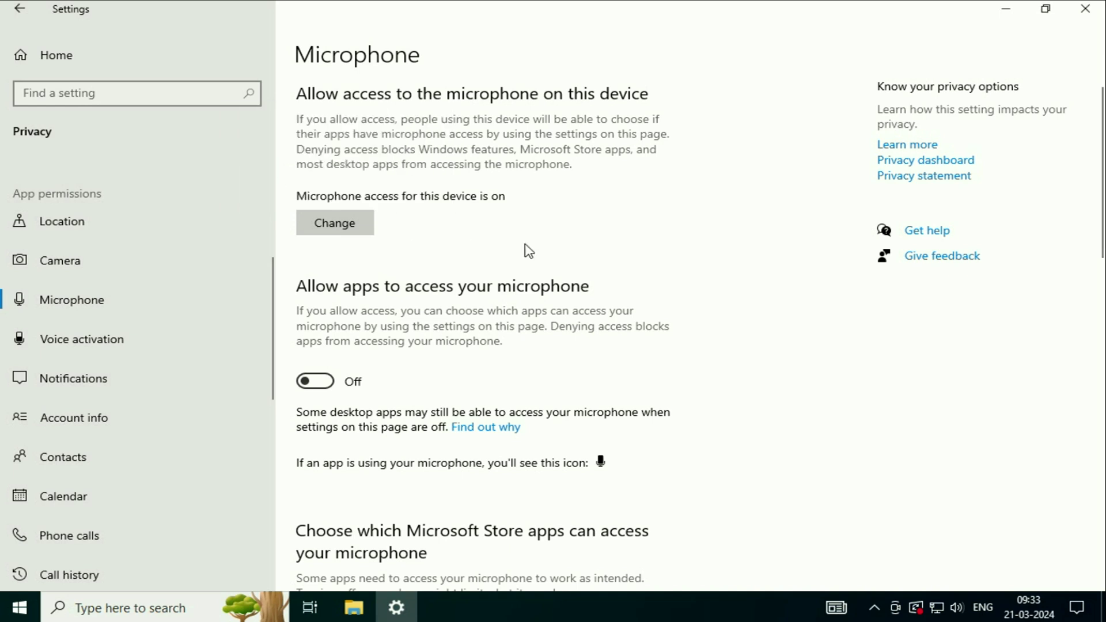
pyautogui.click(307, 390)
# - Switch microphone access for Skype and Photos off and back on in the Microsoft Store apps list
pyautogui.scroll(-9, 363, 401)
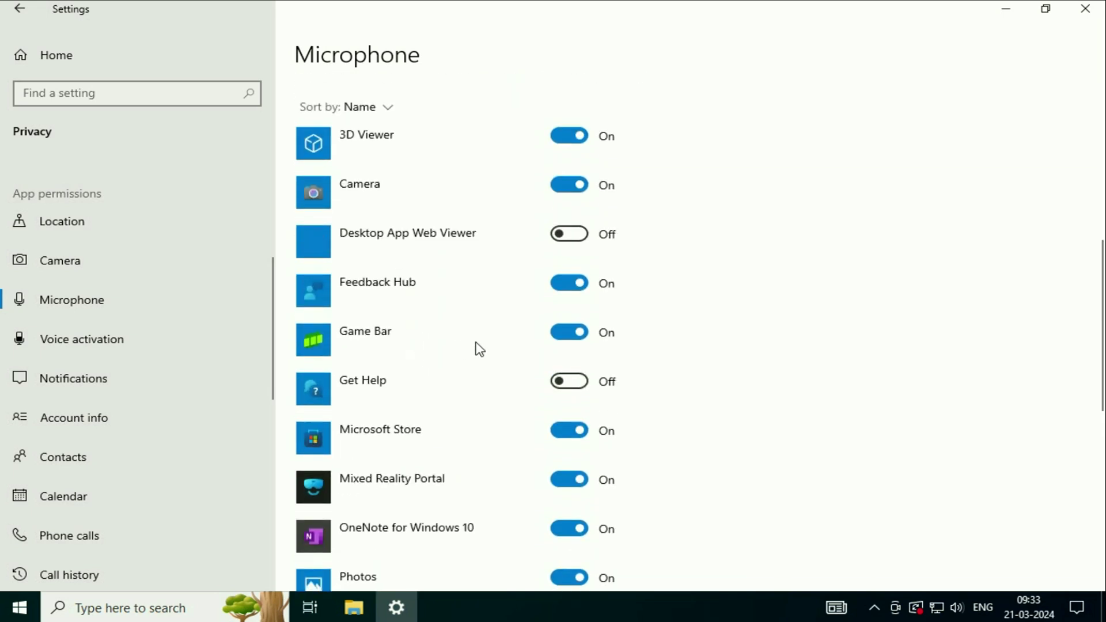
pyautogui.scroll(-2, 371, 477)
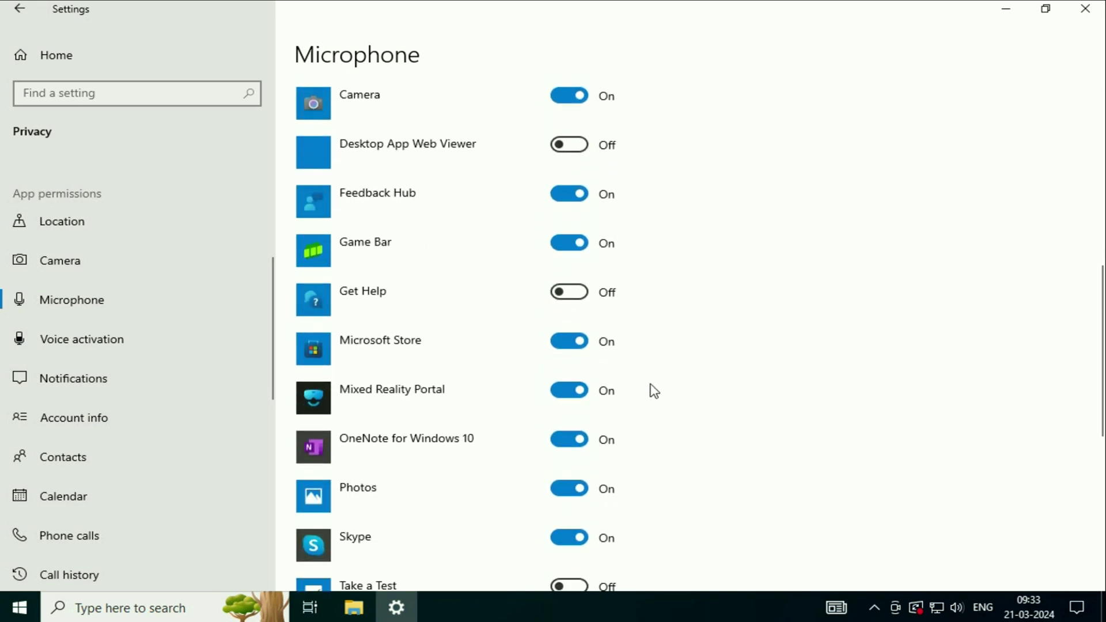
pyautogui.scroll(-4, 657, 391)
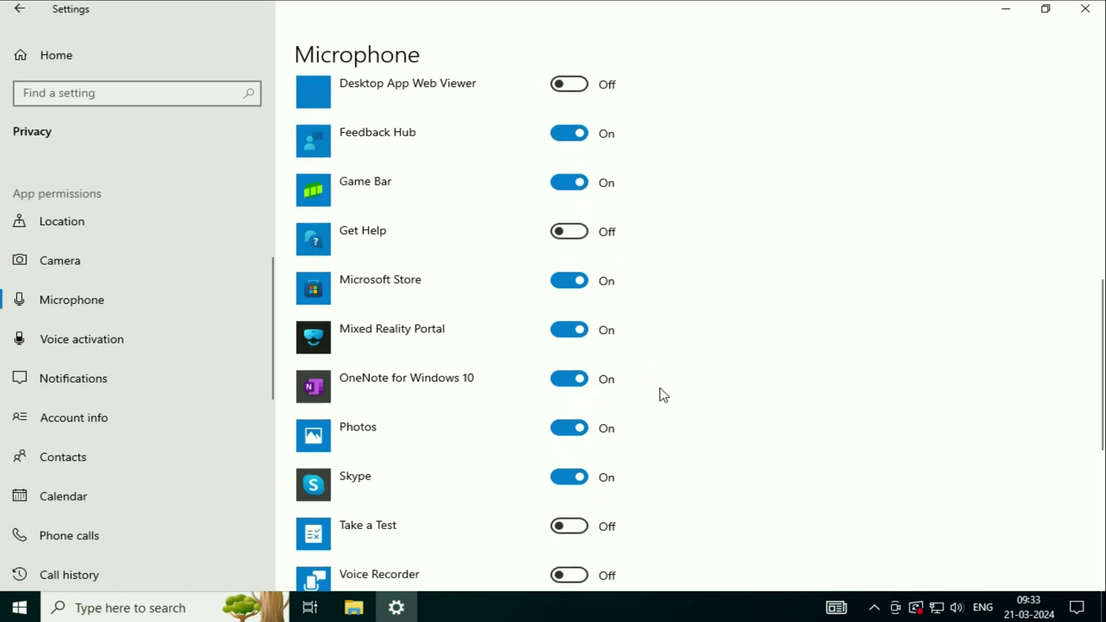
pyautogui.click(571, 360)
pyautogui.click(580, 361)
pyautogui.click(571, 310)
pyautogui.click(567, 311)
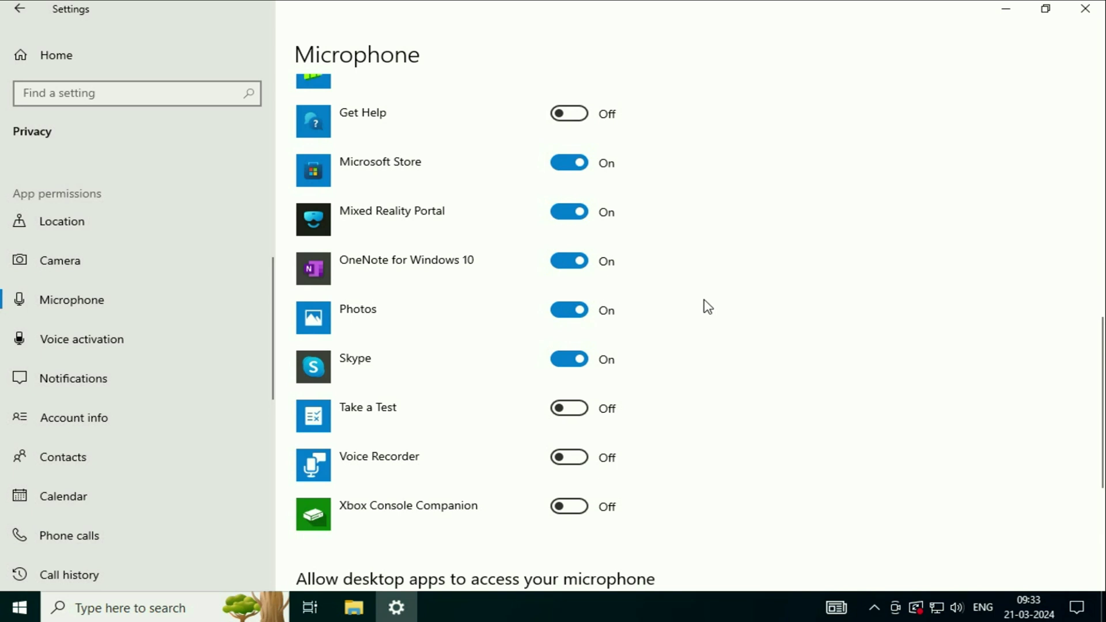
# - Allow desktop apps to access the microphone and close the settings
pyautogui.scroll(-7, 706, 306)
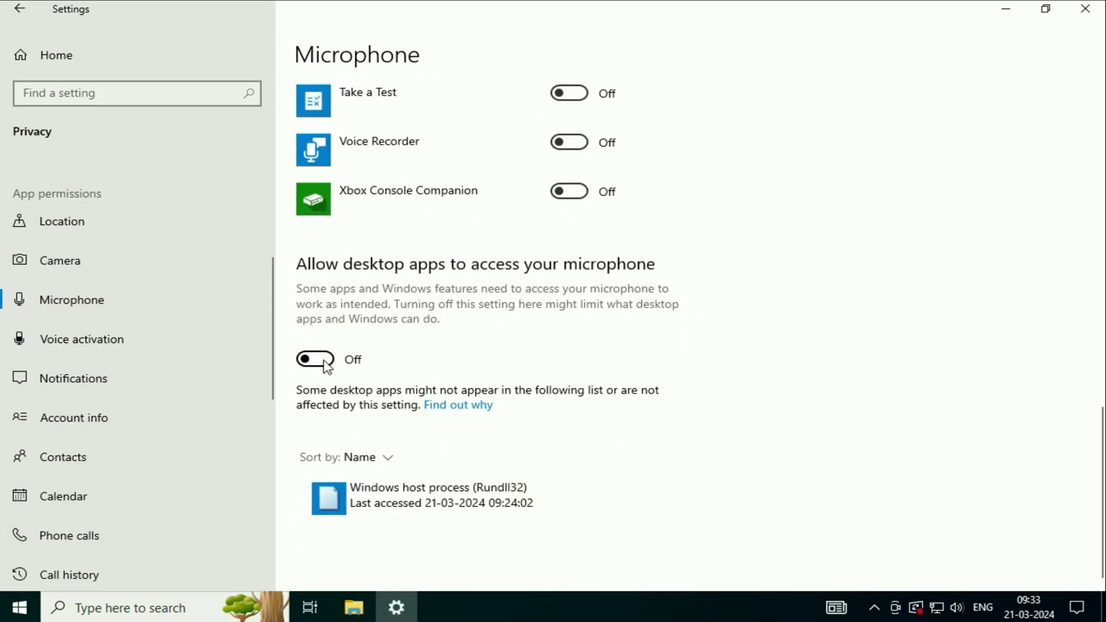
pyautogui.click(328, 365)
pyautogui.scroll(15, 748, 443)
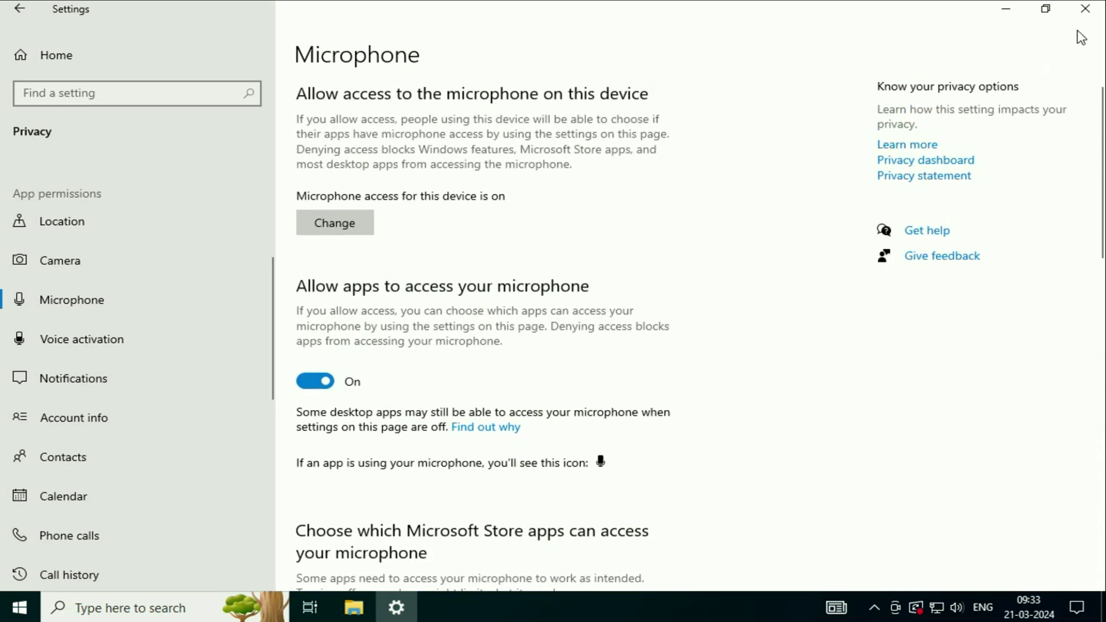
pyautogui.click(1086, 9)
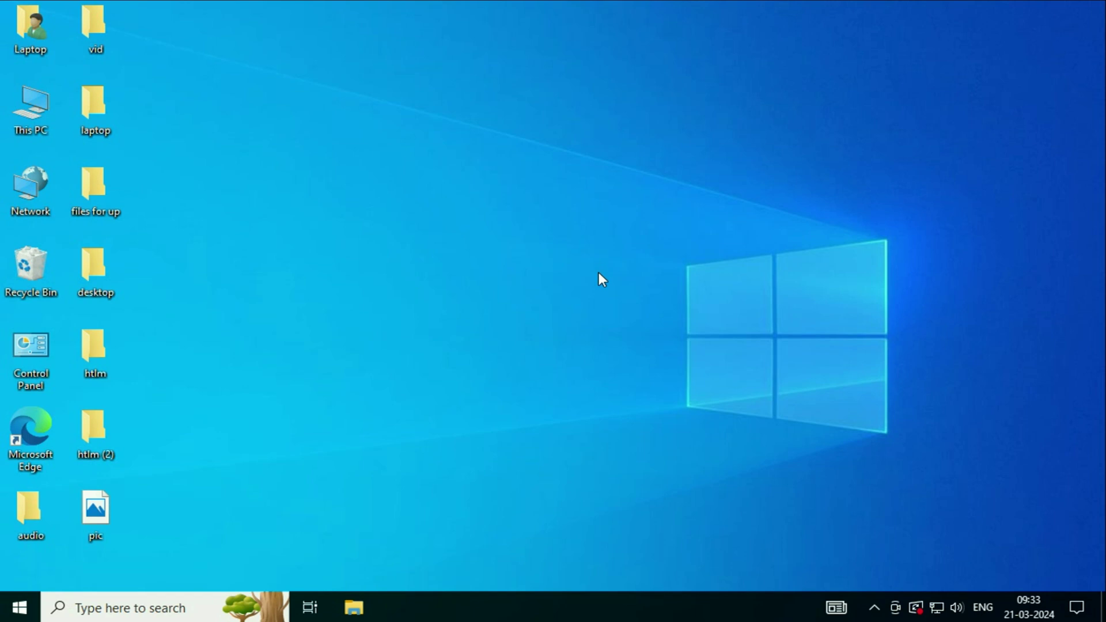
# - Search Windows for "troubl" and open the additional troubleshooters from the Troubleshoot settings
pyautogui.click(20, 610)
pyautogui.write('t')
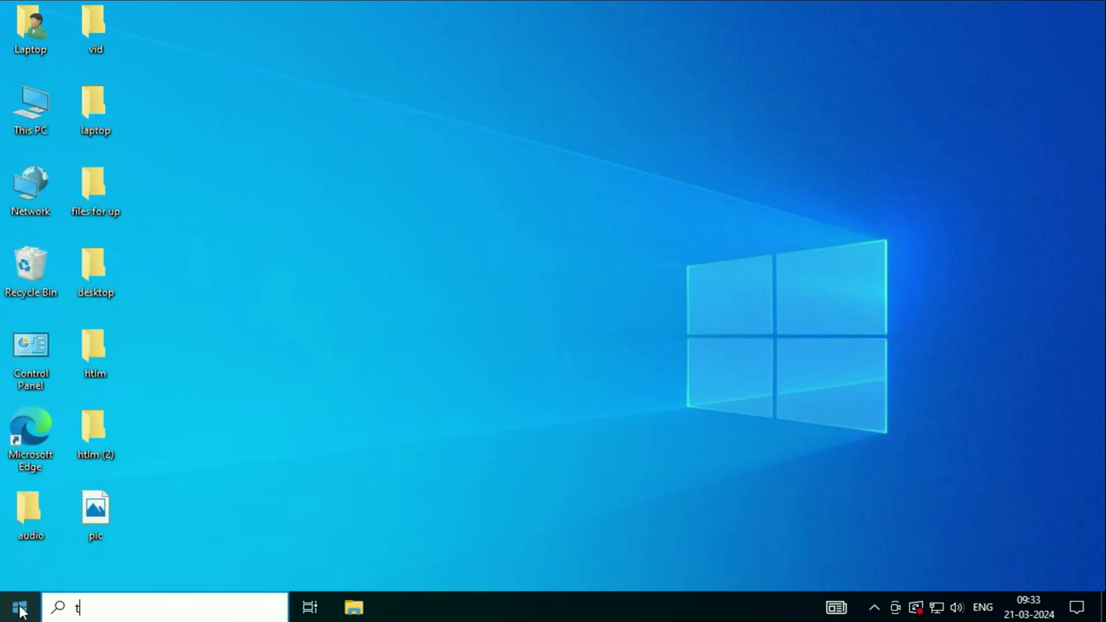
pyautogui.write('roubl')
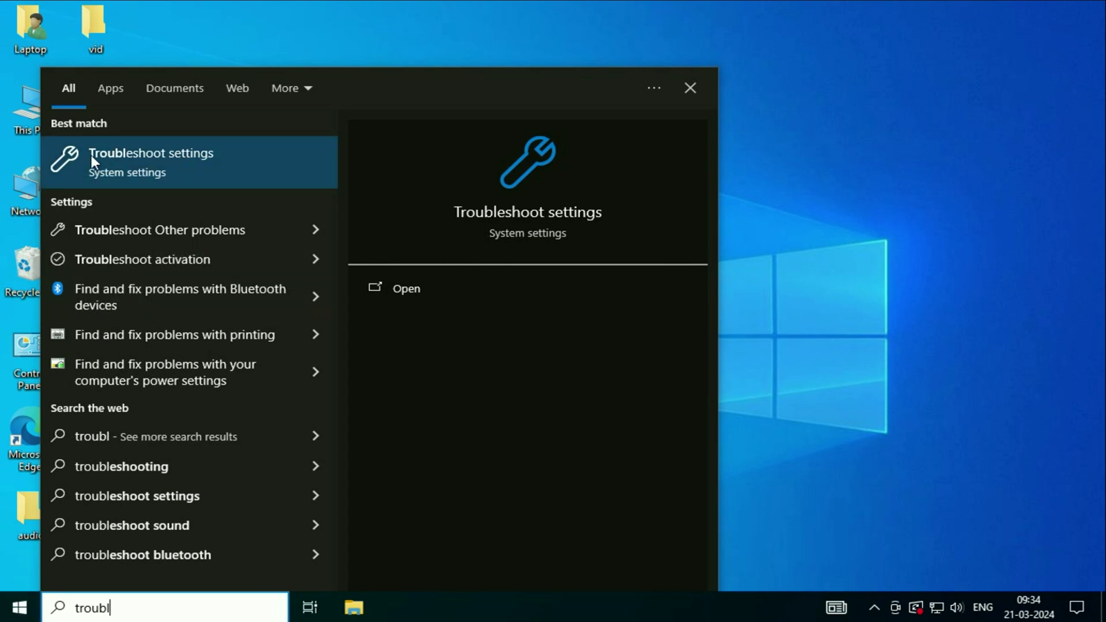
pyautogui.click(206, 164)
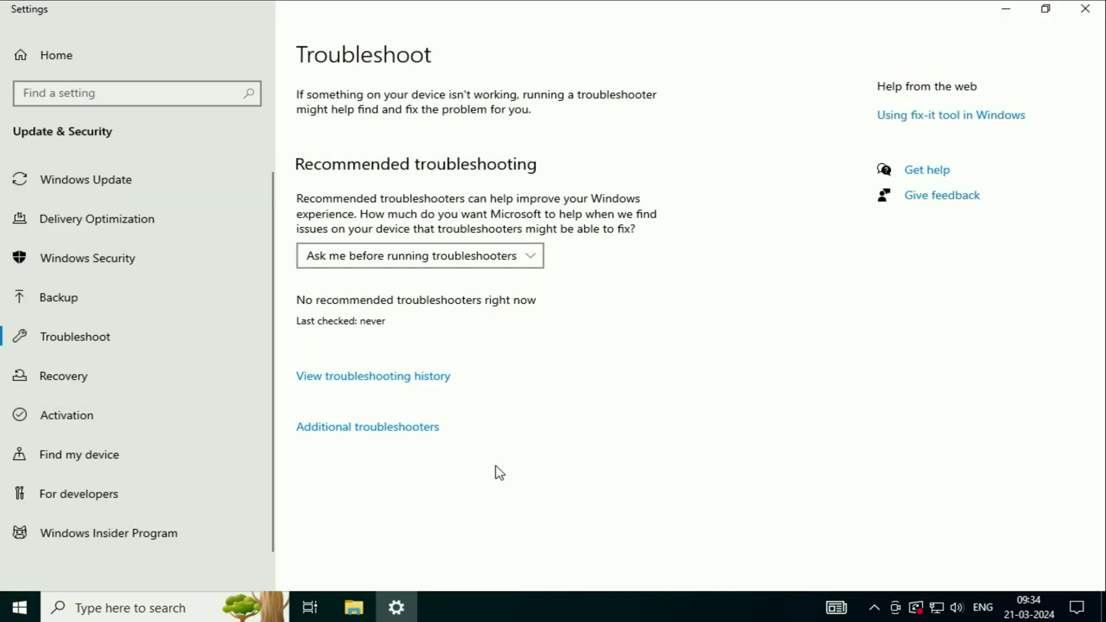
pyautogui.click(363, 429)
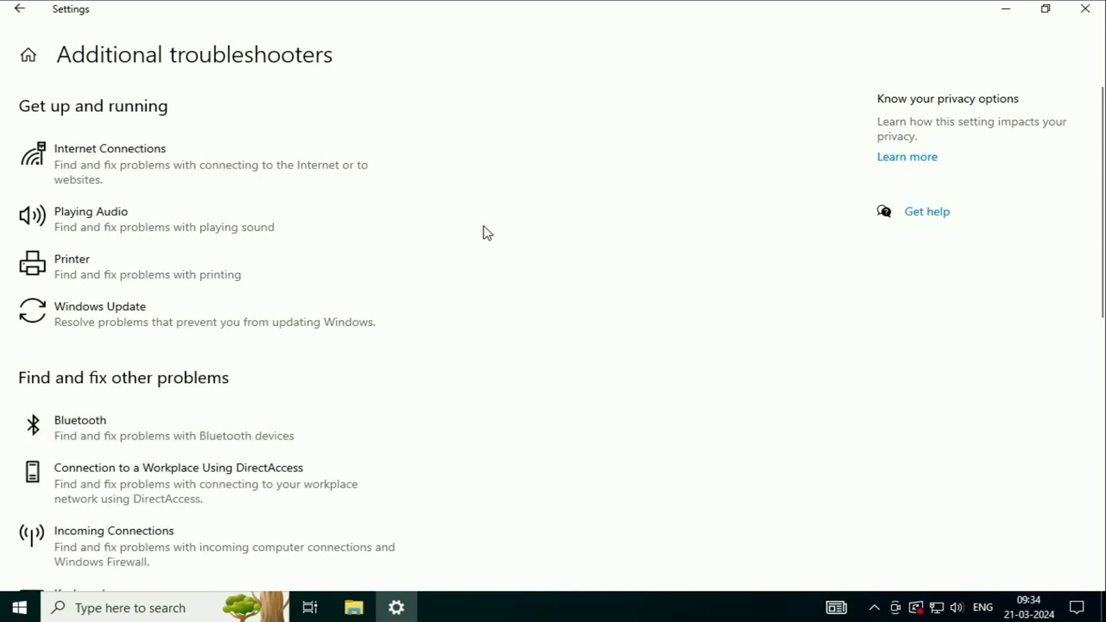
# - Run the Recording Audio troubleshooter, closing it and the settings once it has completed
pyautogui.scroll(-1, 488, 232)
pyautogui.scroll(-8, 488, 233)
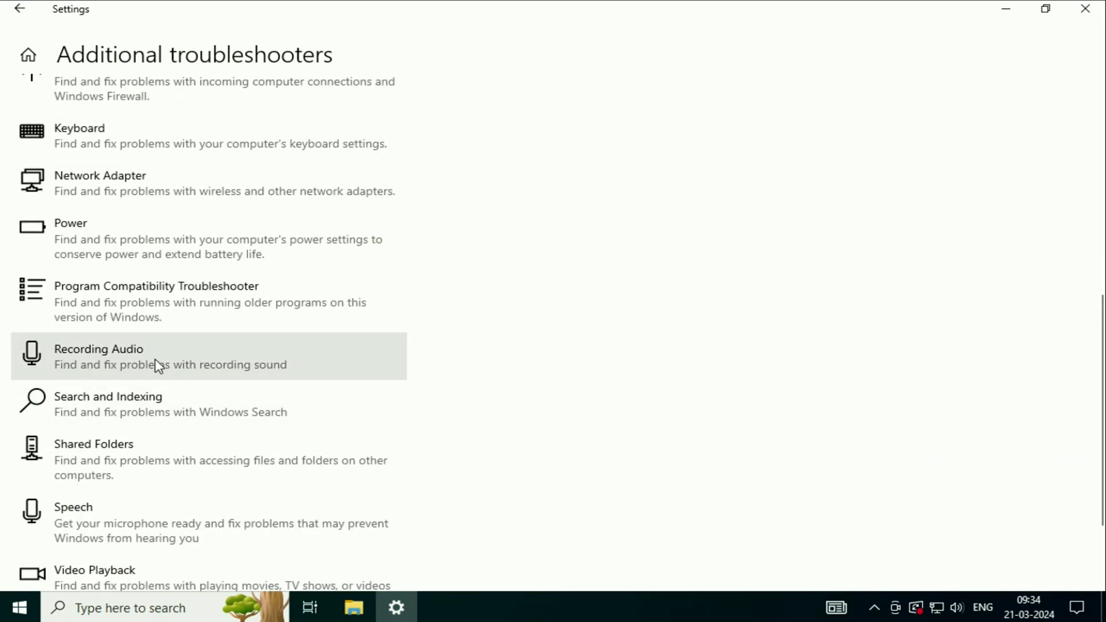
pyautogui.click(154, 367)
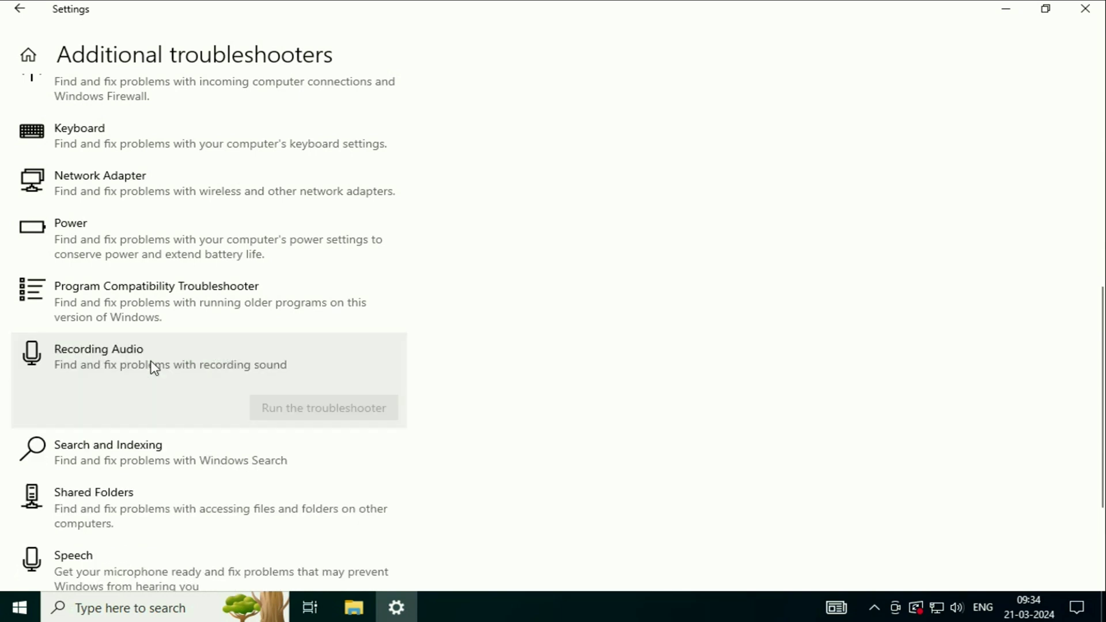
pyautogui.click(291, 408)
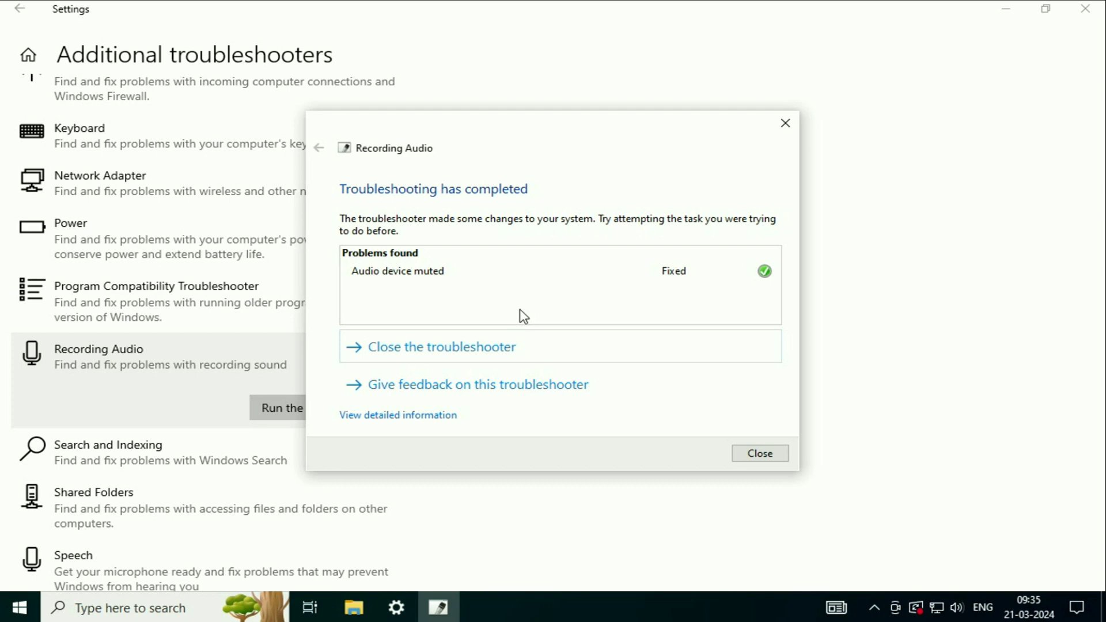
pyautogui.click(759, 454)
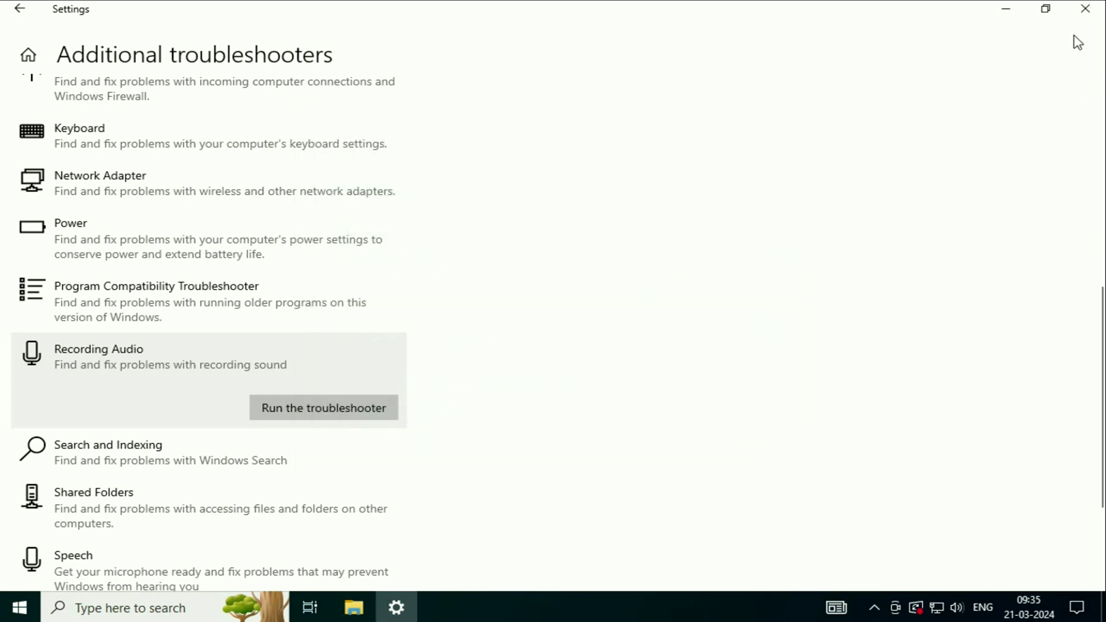
pyautogui.click(1086, 8)
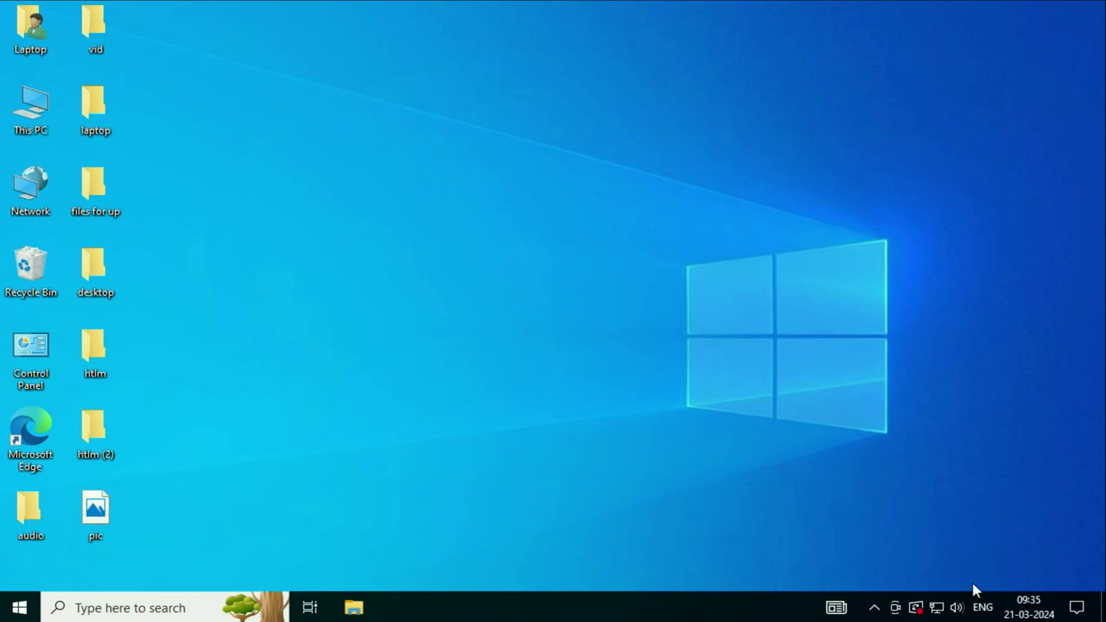
# - Open the properties of the Microphone recording device from the system Sound dialog
pyautogui.rightClick(960, 606)
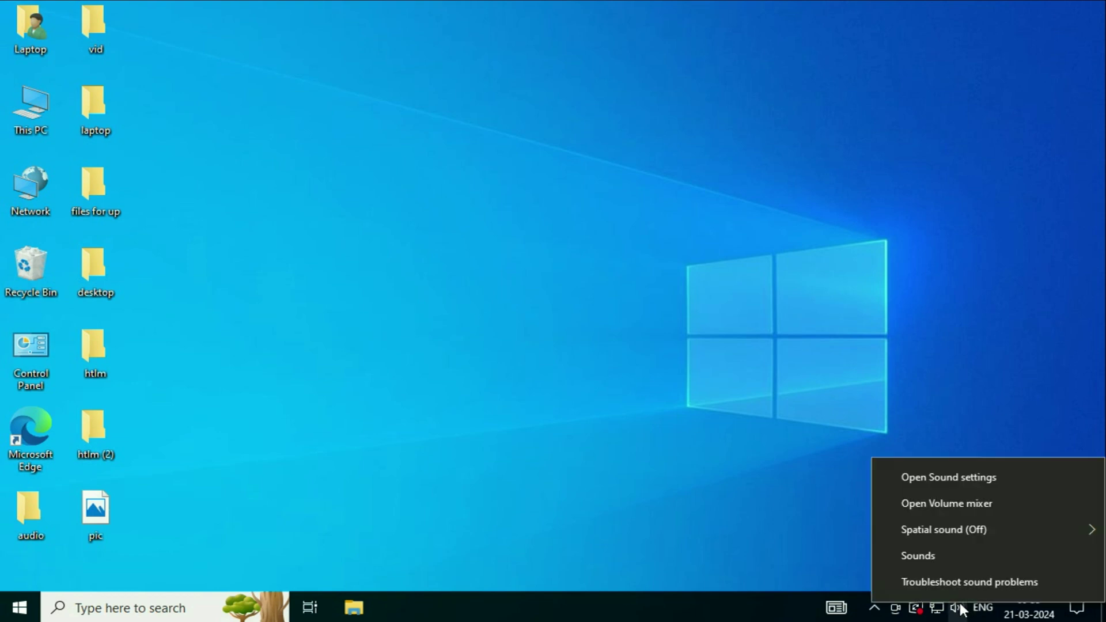
pyautogui.click(943, 560)
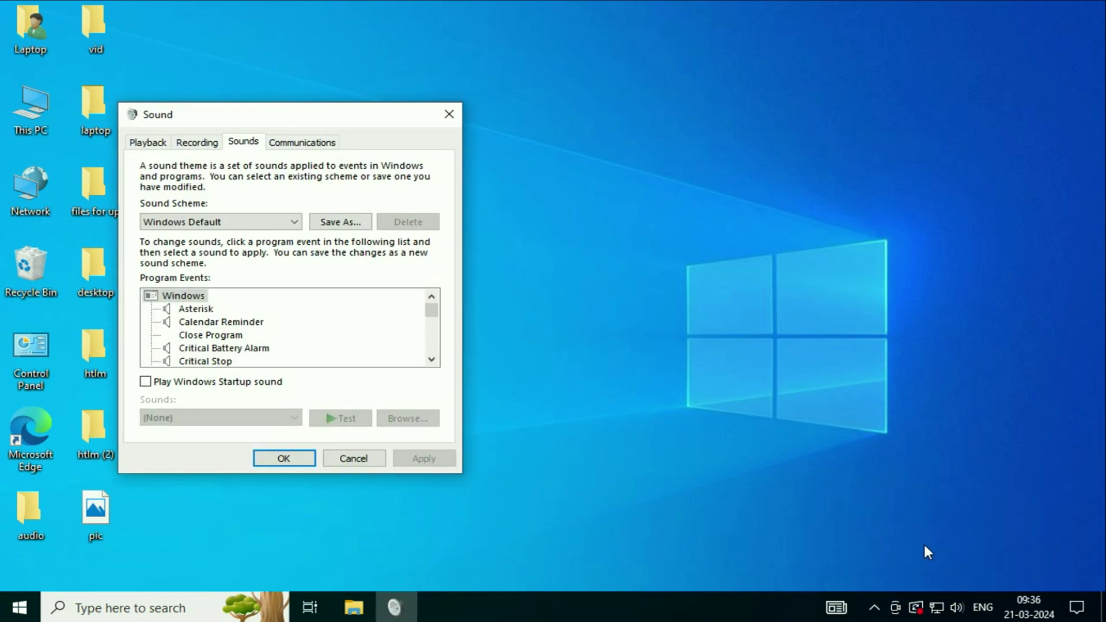
pyautogui.moveTo(320, 115); pyautogui.dragTo(639, 113)
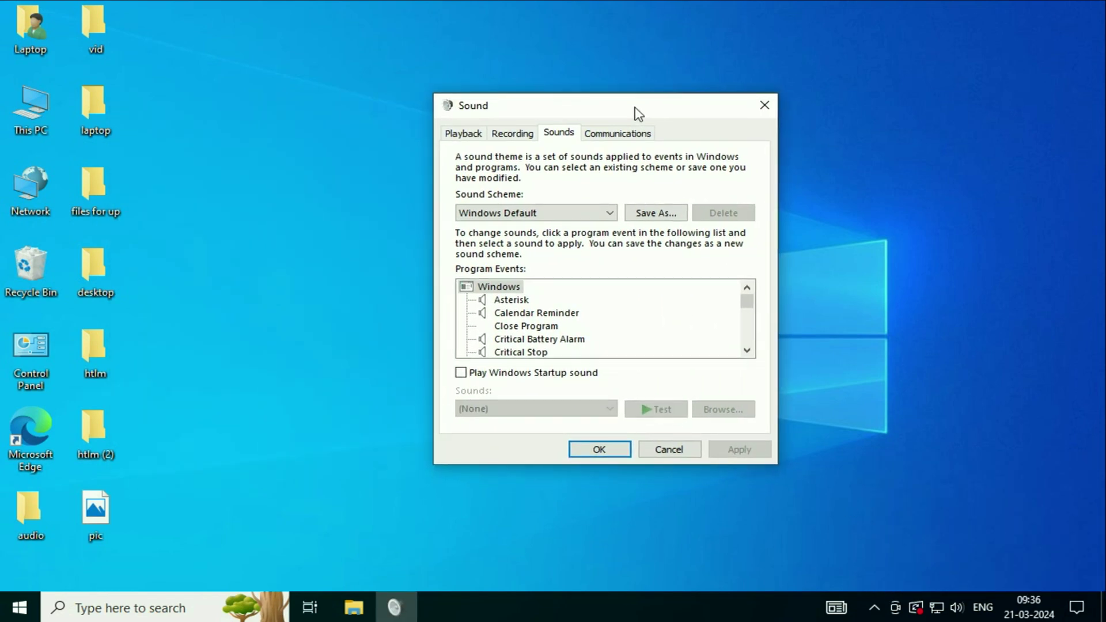
pyautogui.click(512, 136)
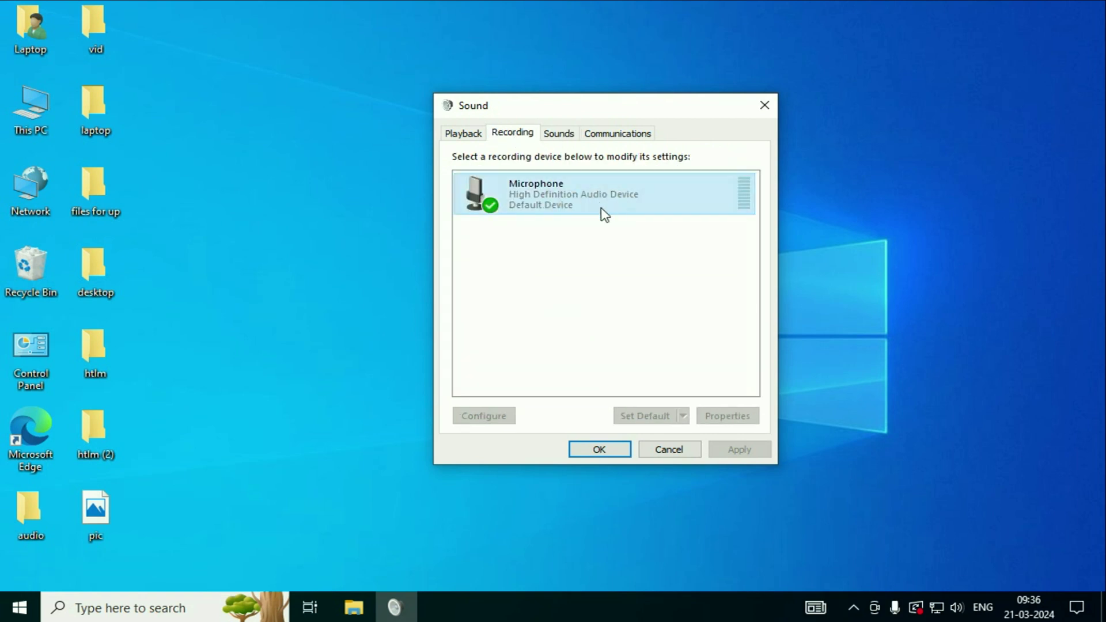
pyautogui.rightClick(531, 195)
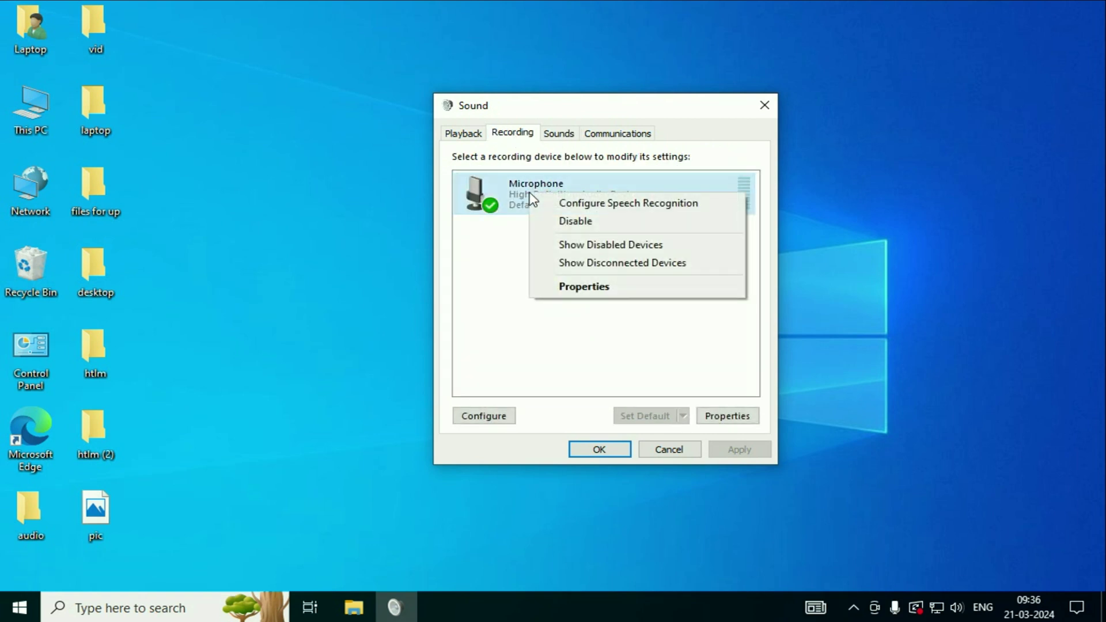
pyautogui.click(604, 288)
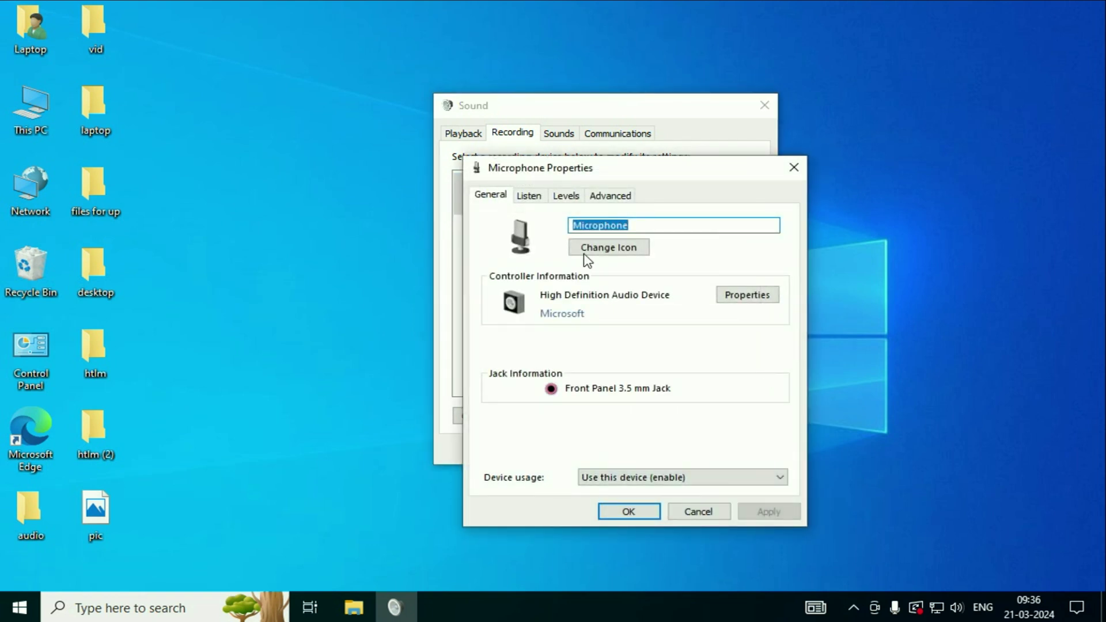
pyautogui.moveTo(618, 174); pyautogui.dragTo(611, 147)
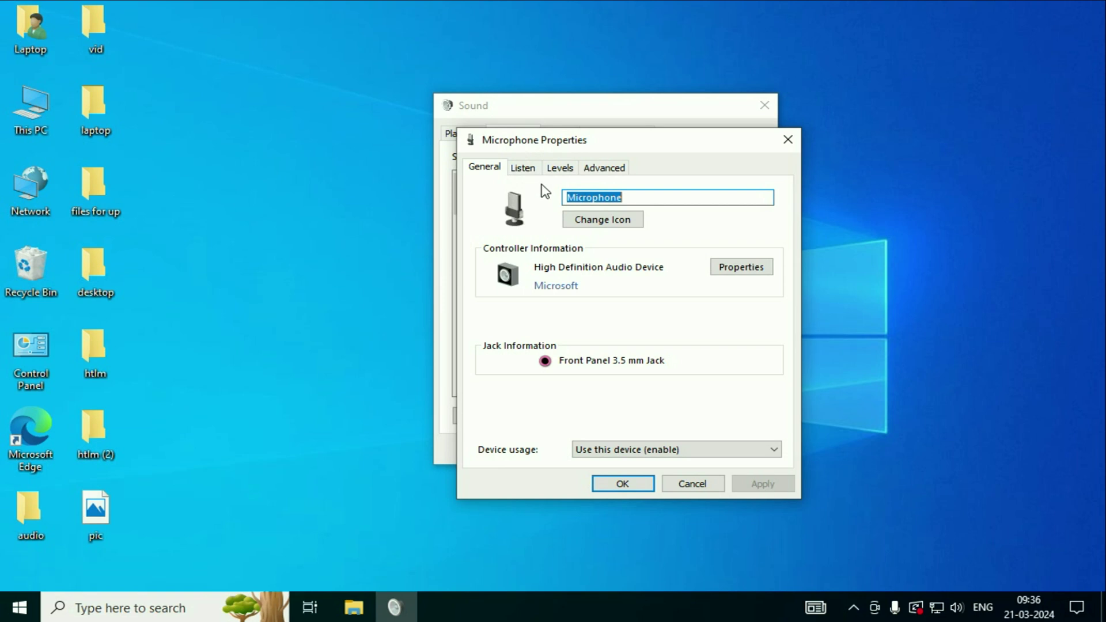
# - Lower the microphone level and toggle its mute on and off, closing the microphone properties without applying
pyautogui.click(568, 169)
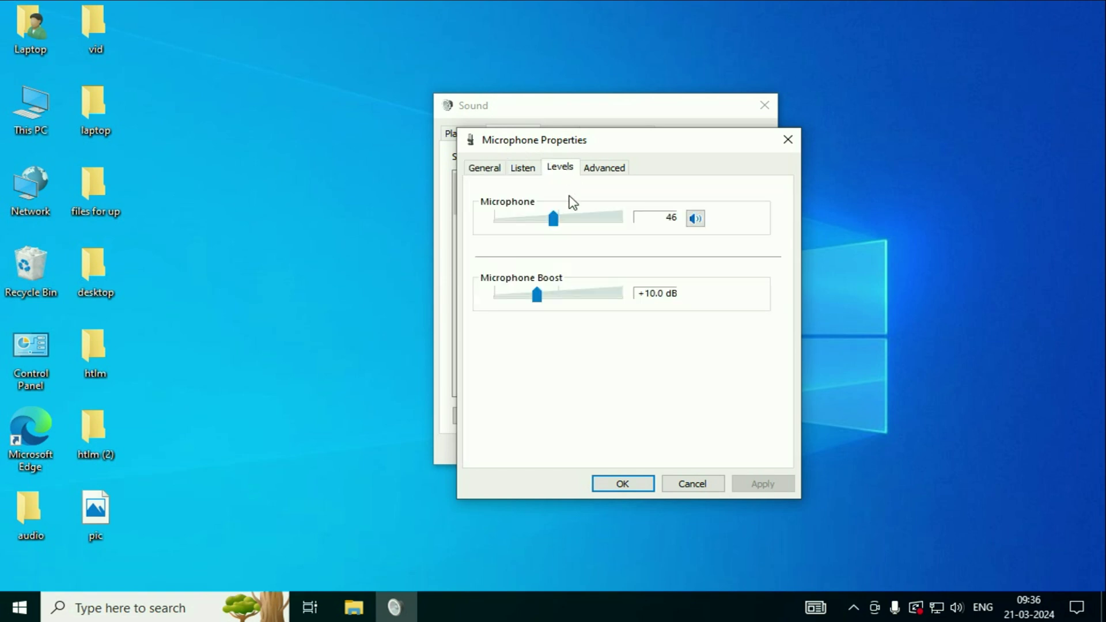
pyautogui.moveTo(553, 225); pyautogui.dragTo(532, 237)
pyautogui.click(696, 220)
pyautogui.click(695, 220)
pyautogui.moveTo(529, 224)
pyautogui.mouseDown()
pyautogui.moveTo(590, 225)
pyautogui.moveTo(517, 226)
pyautogui.mouseUp()
pyautogui.click(788, 141)
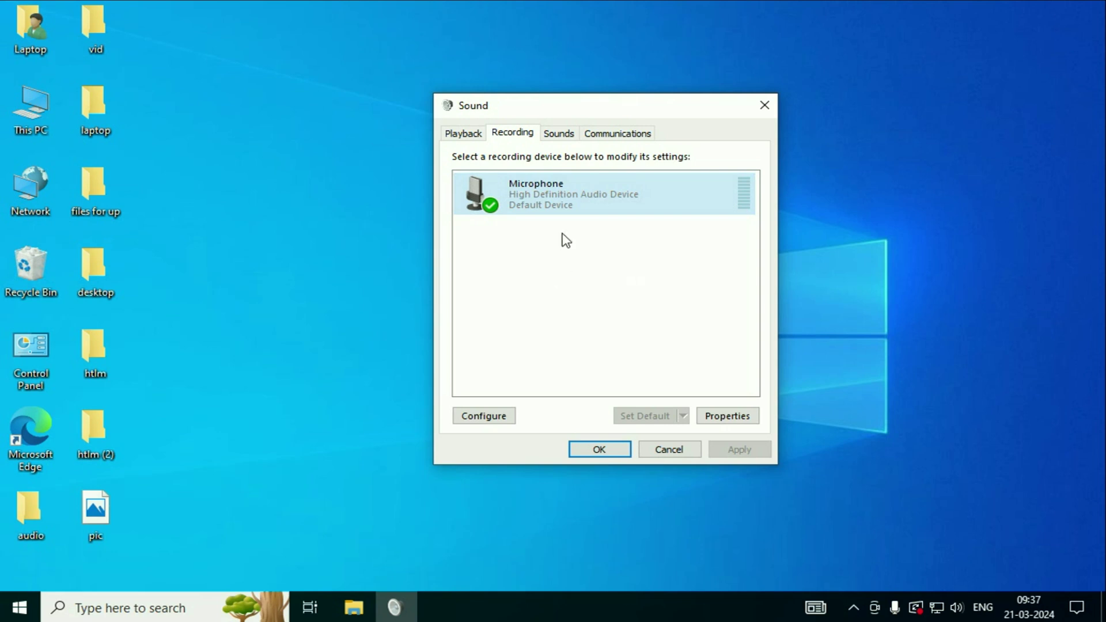
# - Disable the Microphone recording device and hide disabled devices from the recording list
pyautogui.rightClick(580, 195)
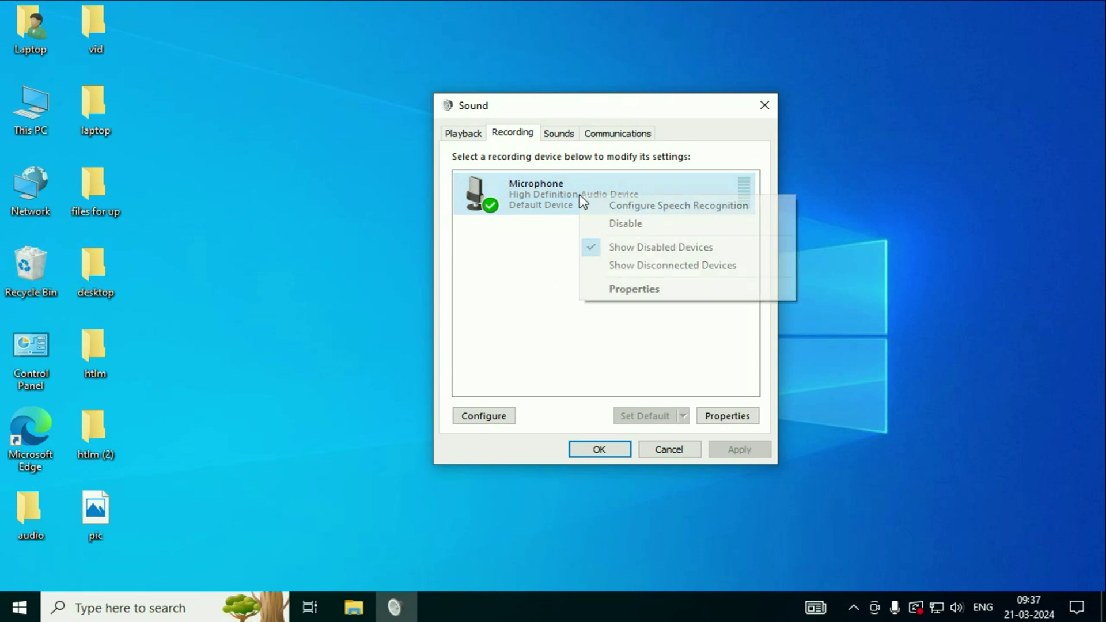
pyautogui.click(634, 224)
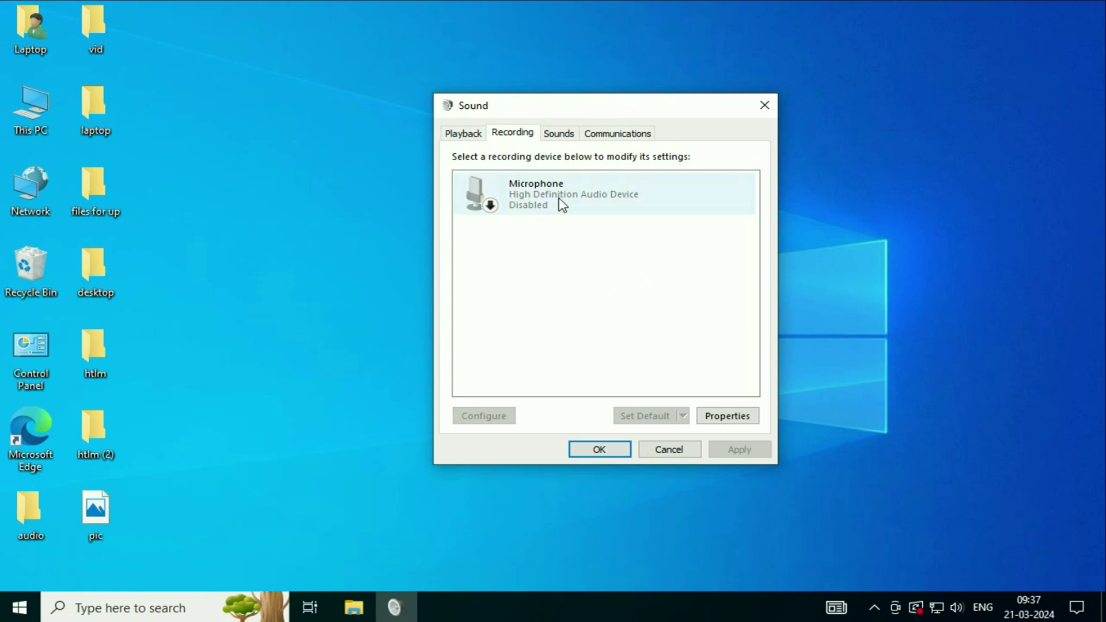
pyautogui.rightClick(623, 236)
pyautogui.click(655, 249)
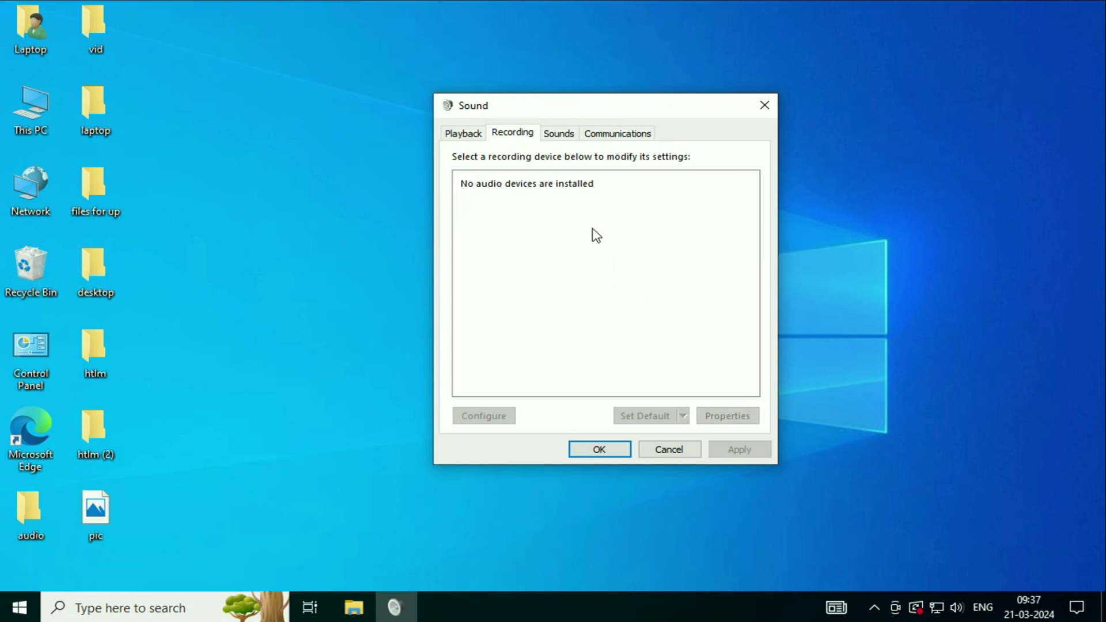
# - Show both disabled and disconnected devices in the recording device list
pyautogui.rightClick(654, 224)
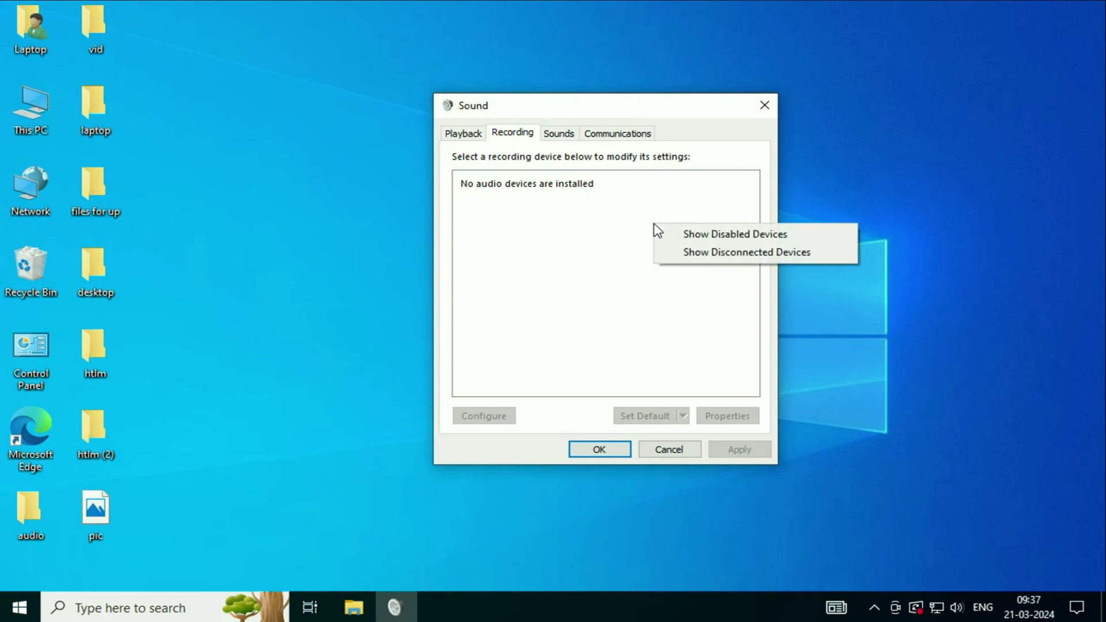
pyautogui.click(697, 235)
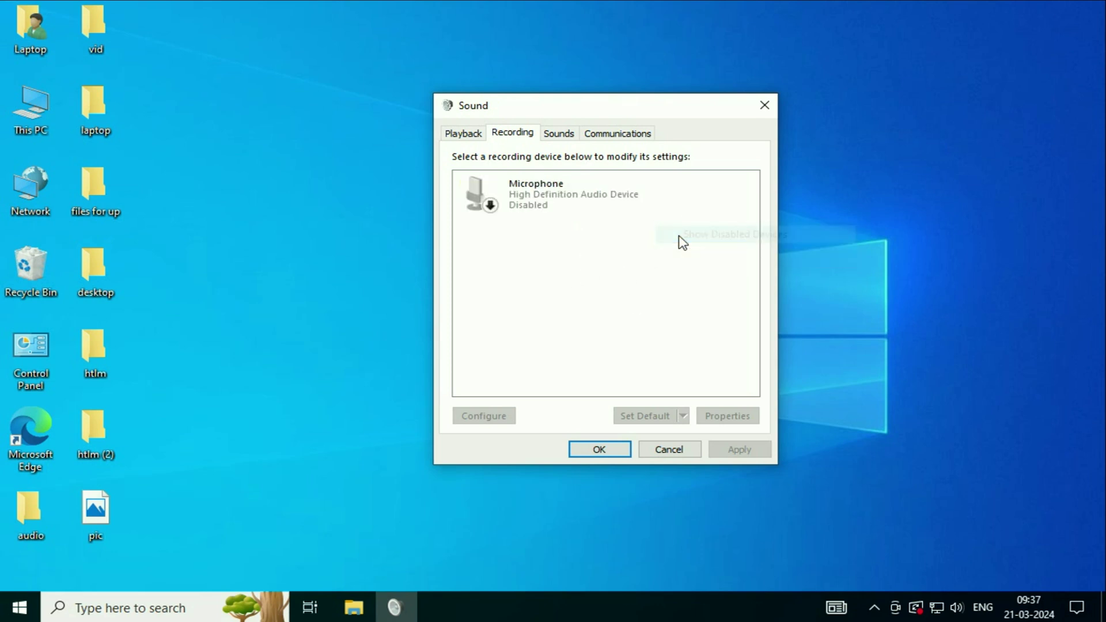
pyautogui.rightClick(662, 229)
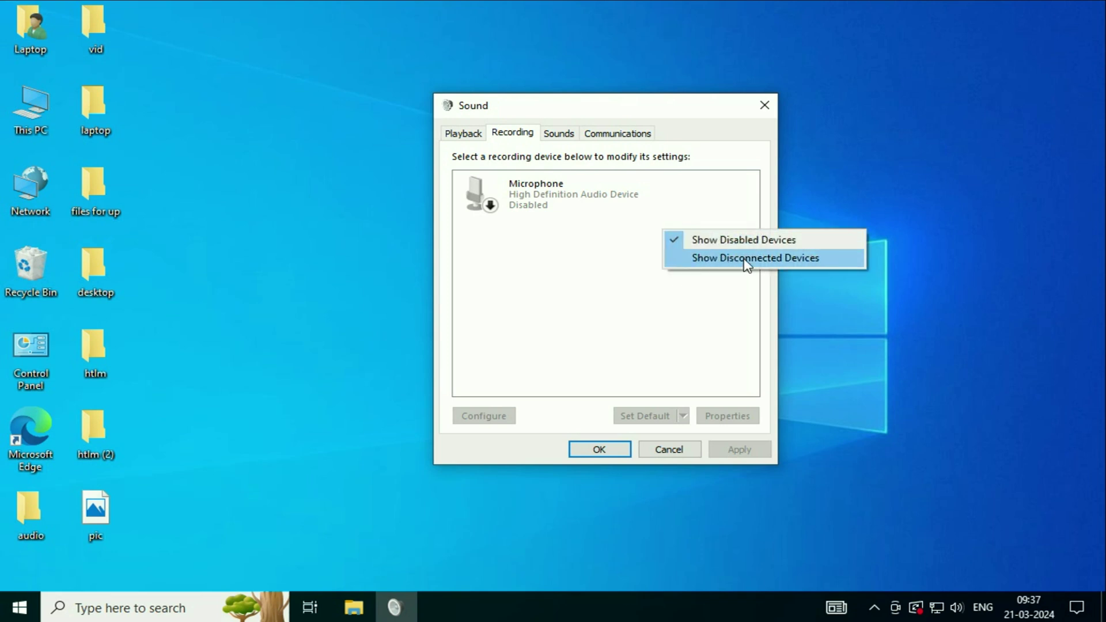
pyautogui.click(694, 261)
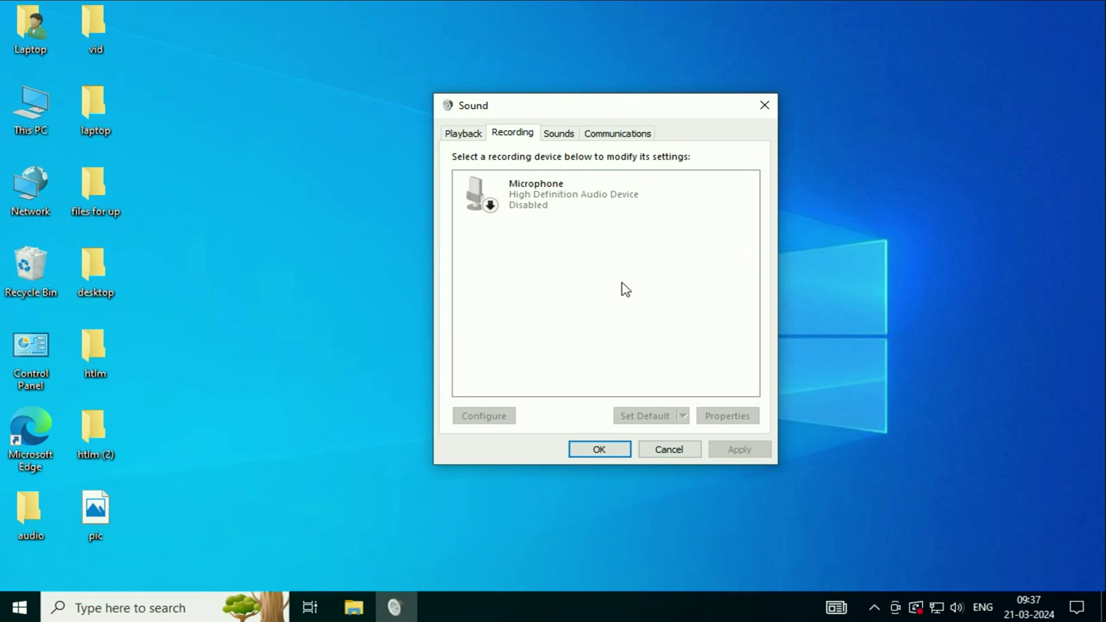
# - Enable the disabled Microphone recording device and close the Sound dialog
pyautogui.click(558, 212)
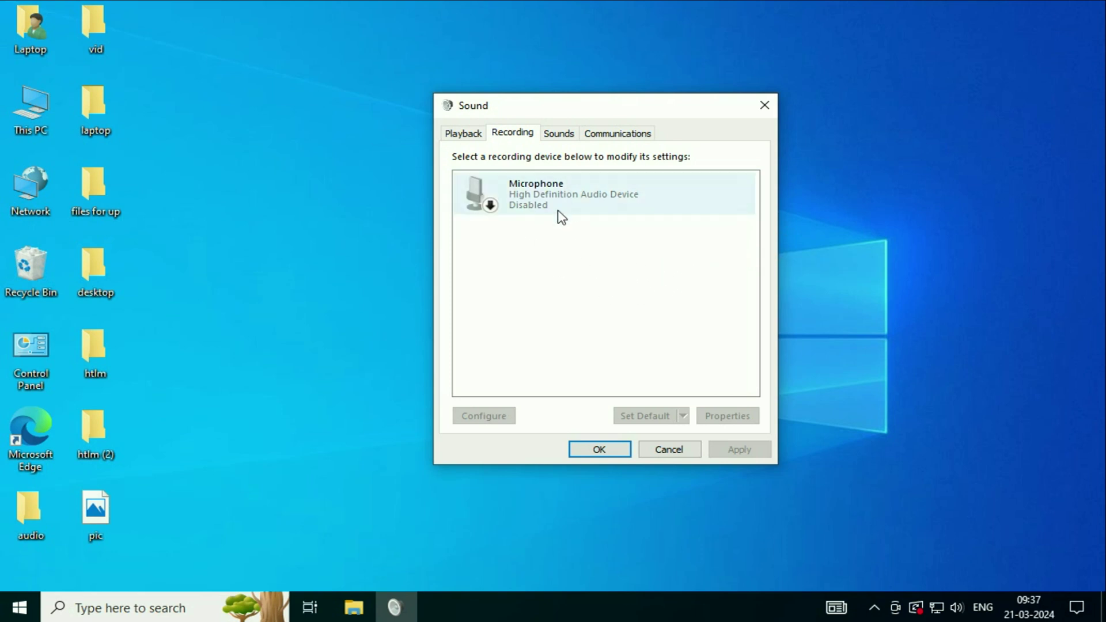
pyautogui.rightClick(525, 194)
pyautogui.click(556, 202)
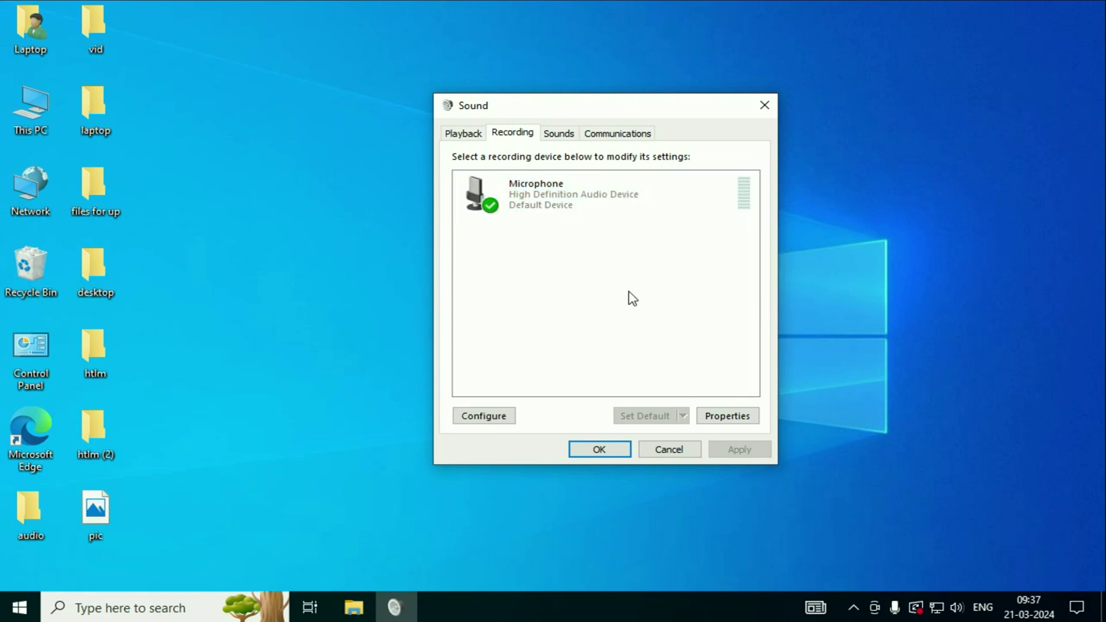
pyautogui.click(766, 105)
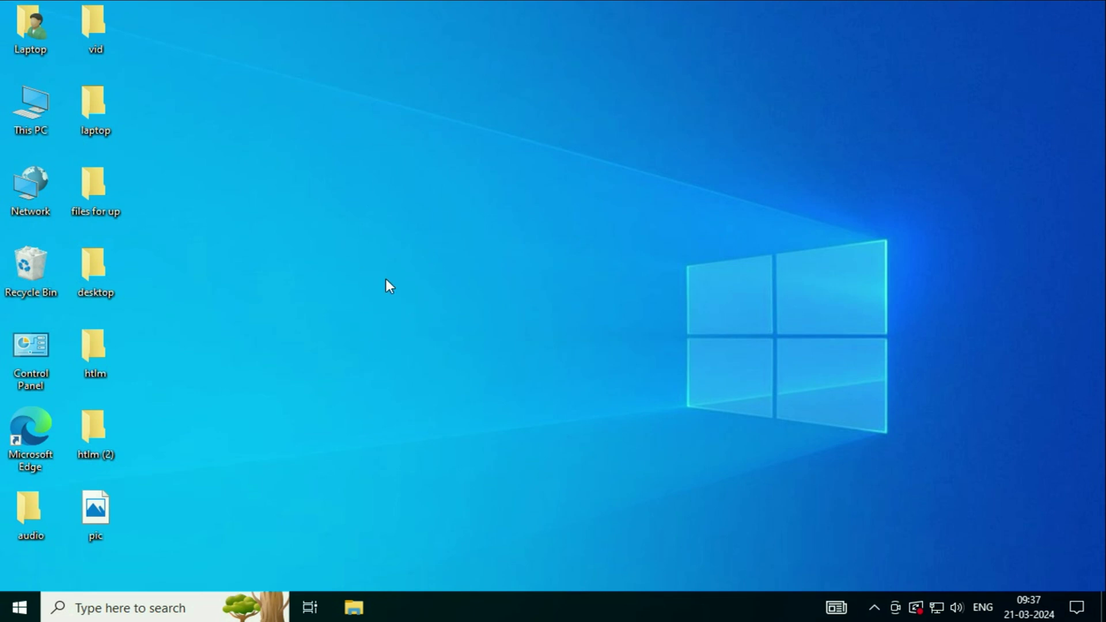
# - Open Device Manager, maximize its window and expand the Audio inputs and outputs category
pyautogui.rightClick(21, 609)
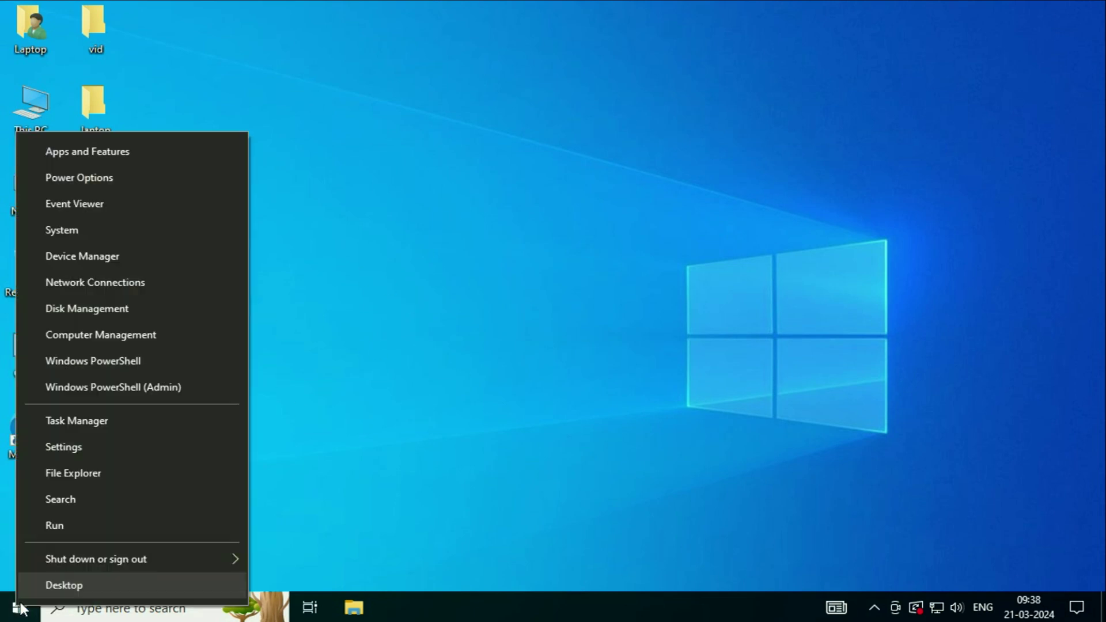
pyautogui.click(116, 262)
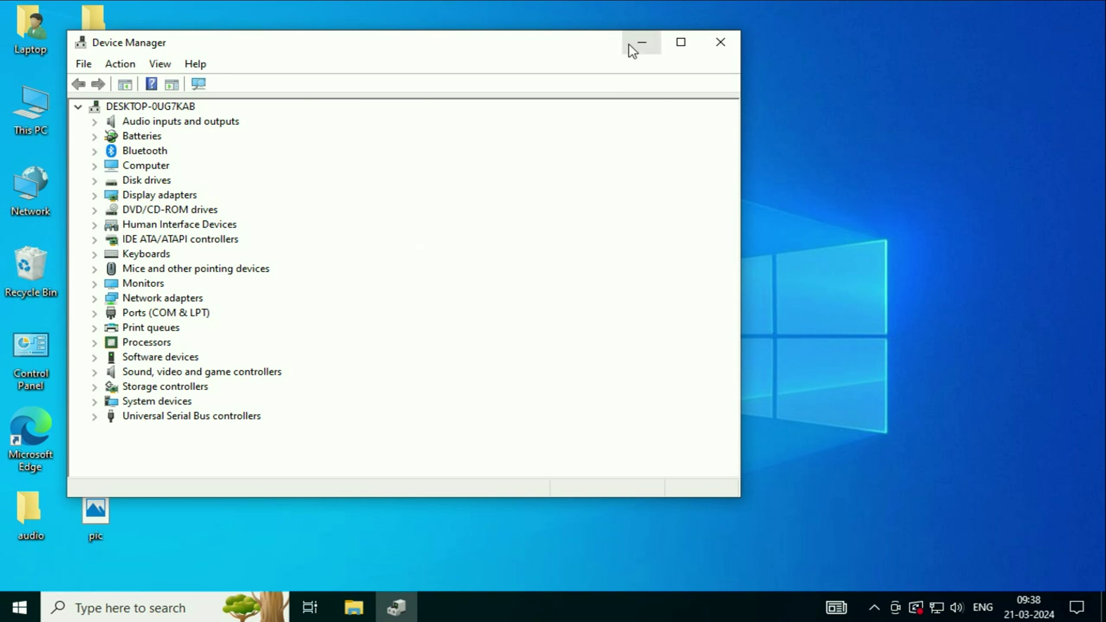
pyautogui.click(681, 42)
pyautogui.click(129, 84)
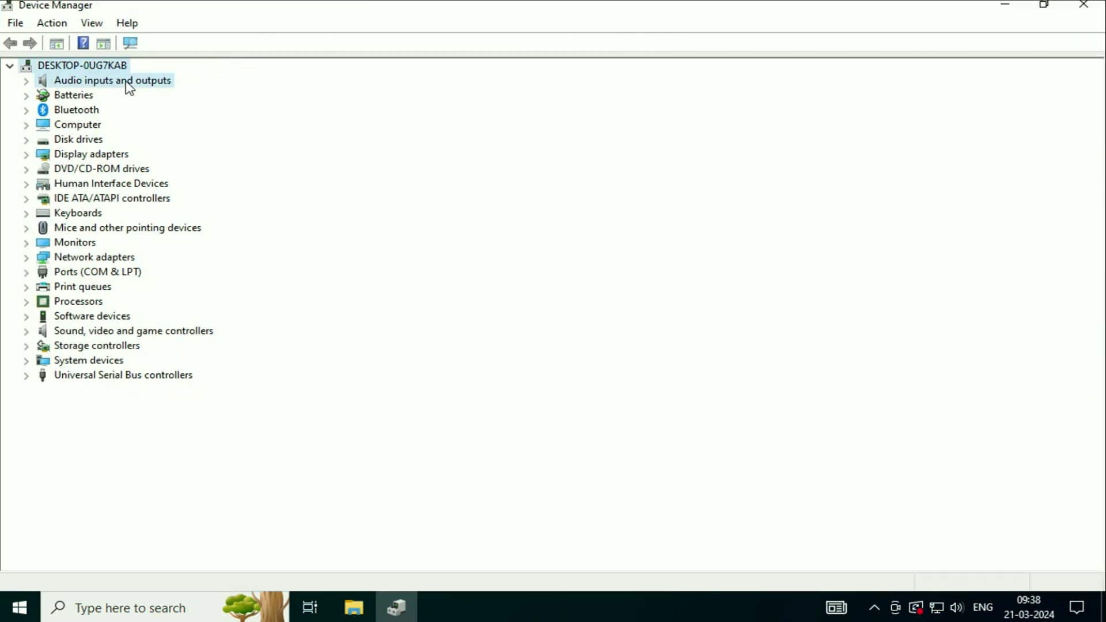
pyautogui.click(26, 81)
# - Update the Microphone (High Definition Audio Device) driver manually with the Audio Endpoint model from the available drivers, closing Device Manager when done
pyautogui.click(174, 97)
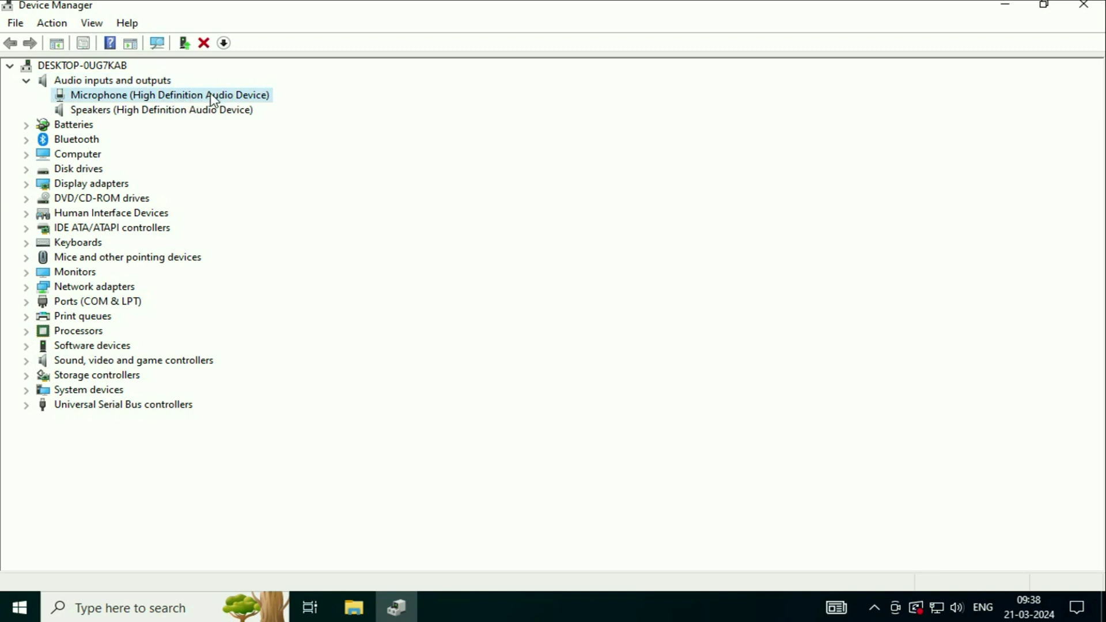
pyautogui.rightClick(210, 95)
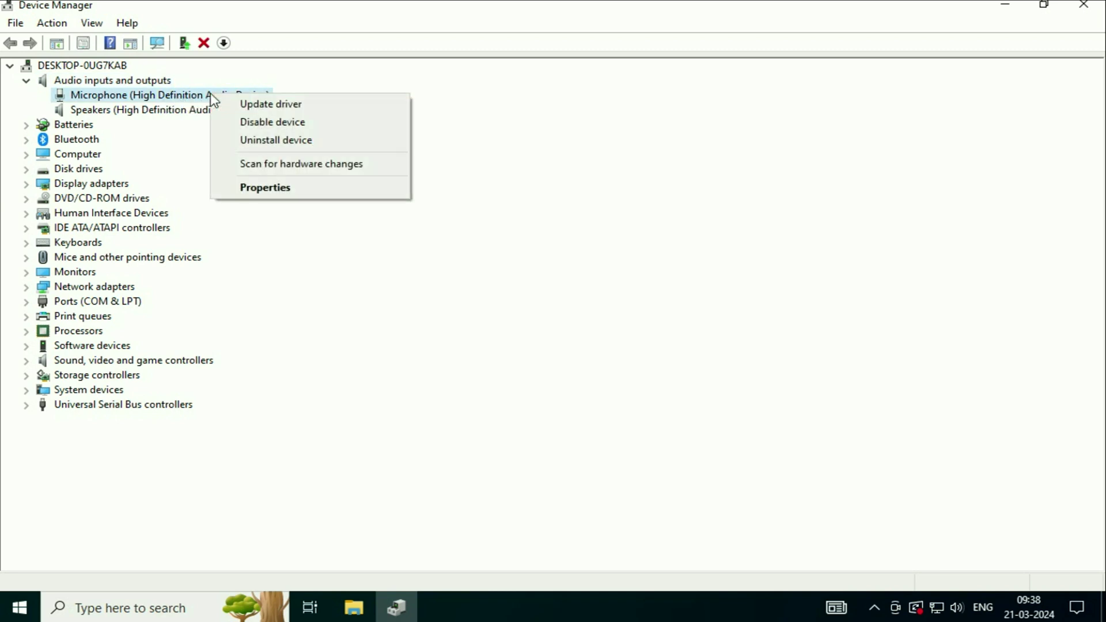
pyautogui.click(259, 105)
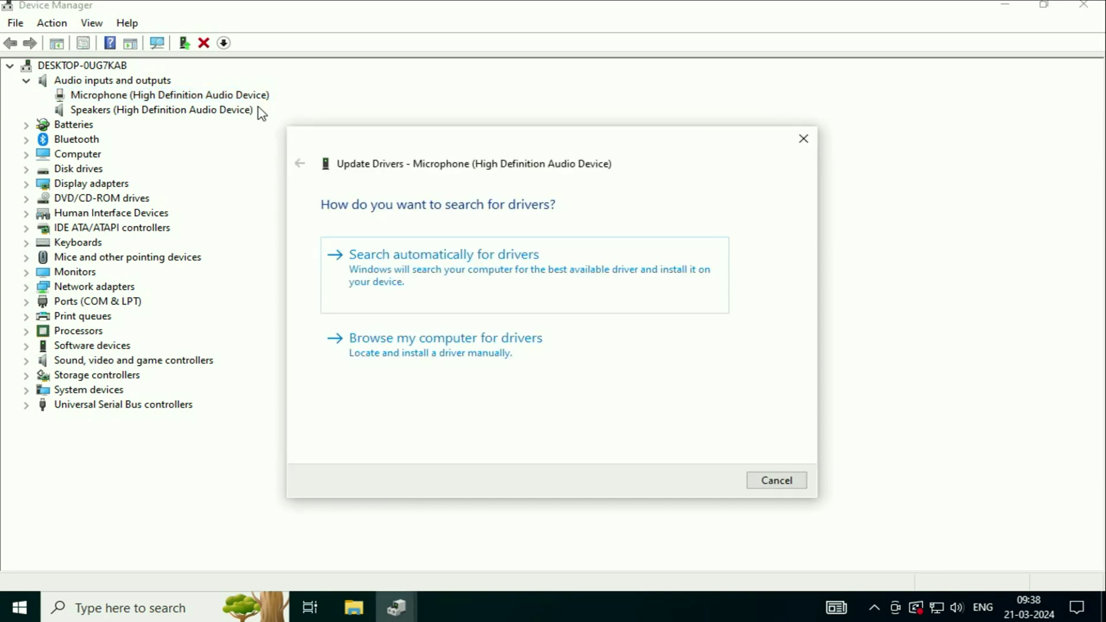
pyautogui.click(383, 362)
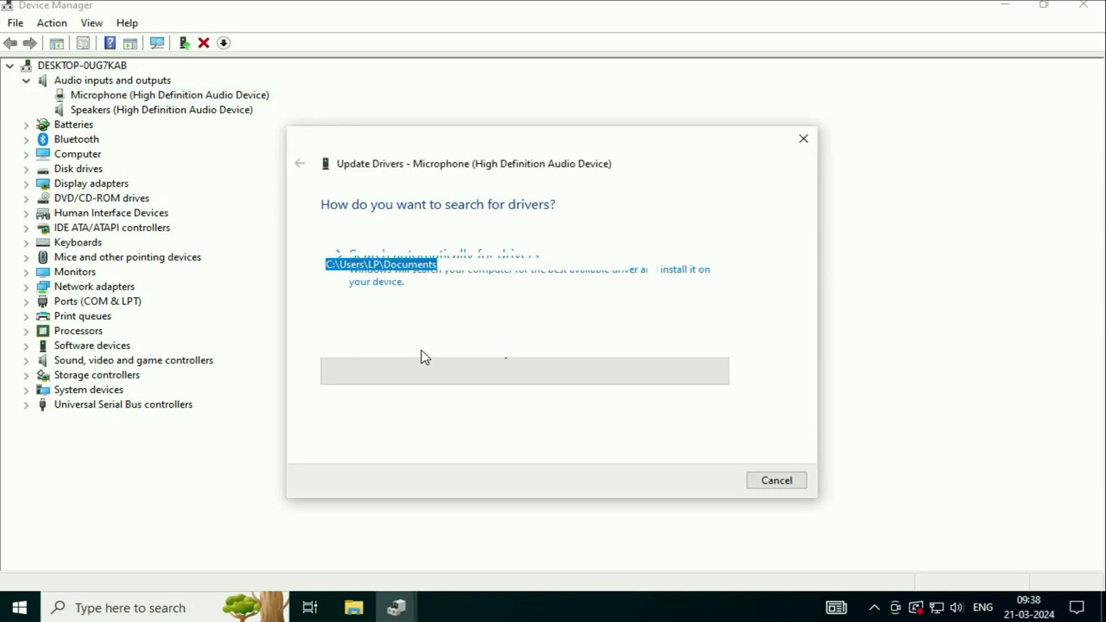
pyautogui.click(405, 386)
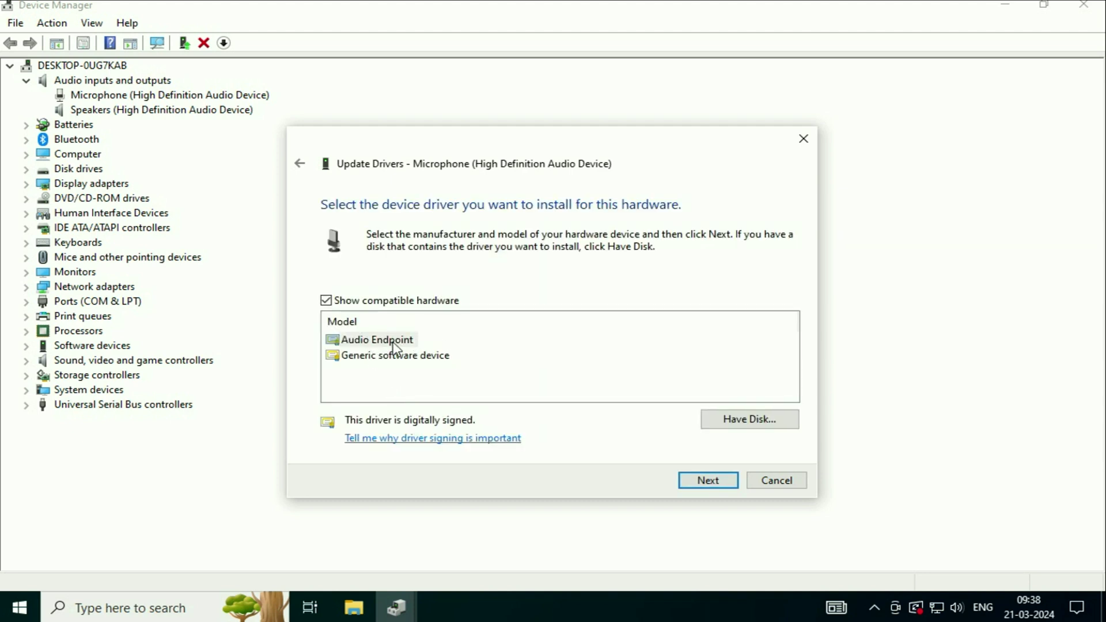
pyautogui.click(728, 481)
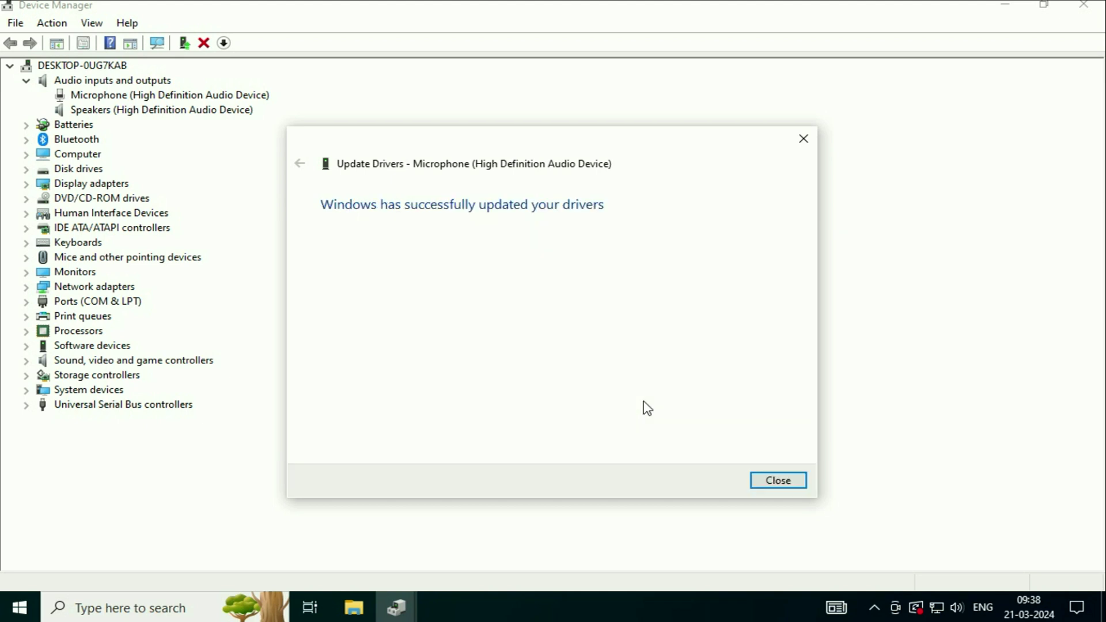
pyautogui.click(762, 488)
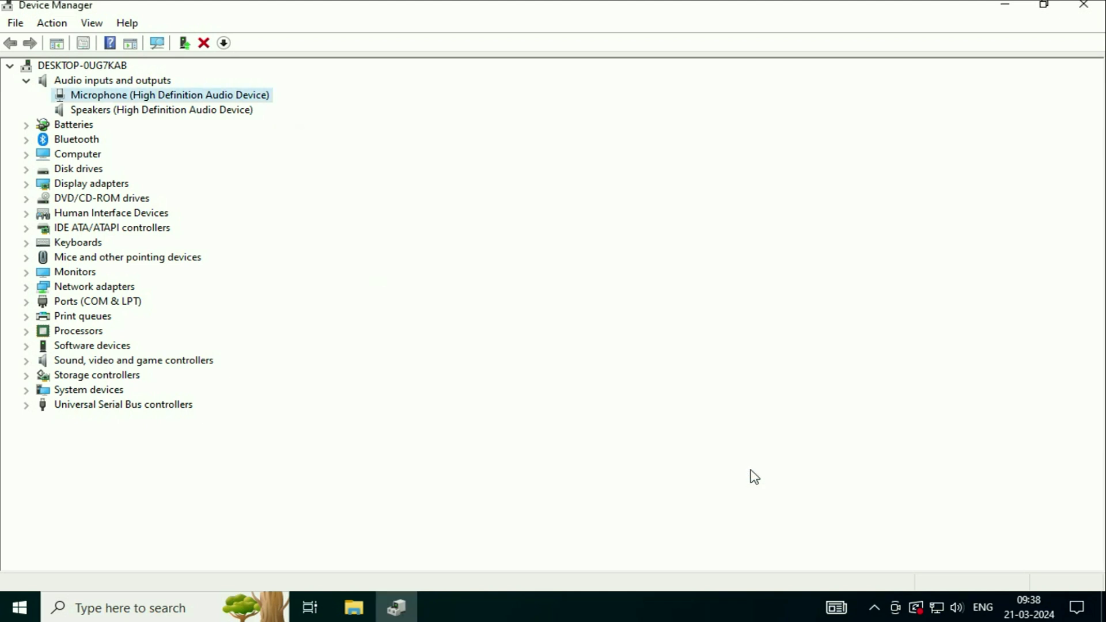
pyautogui.click(1084, 4)
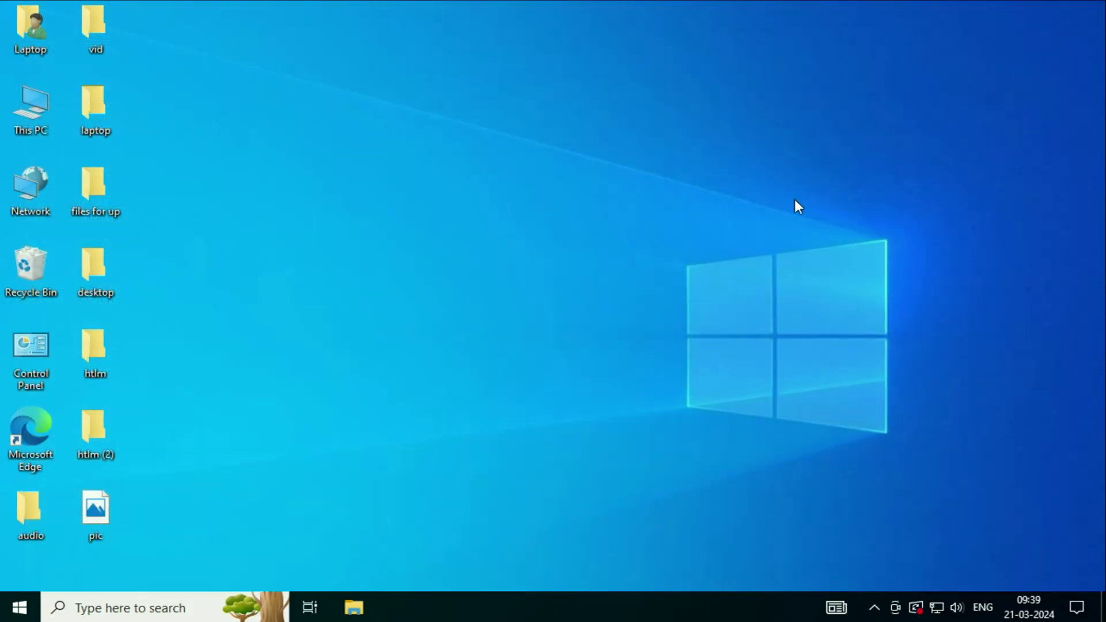